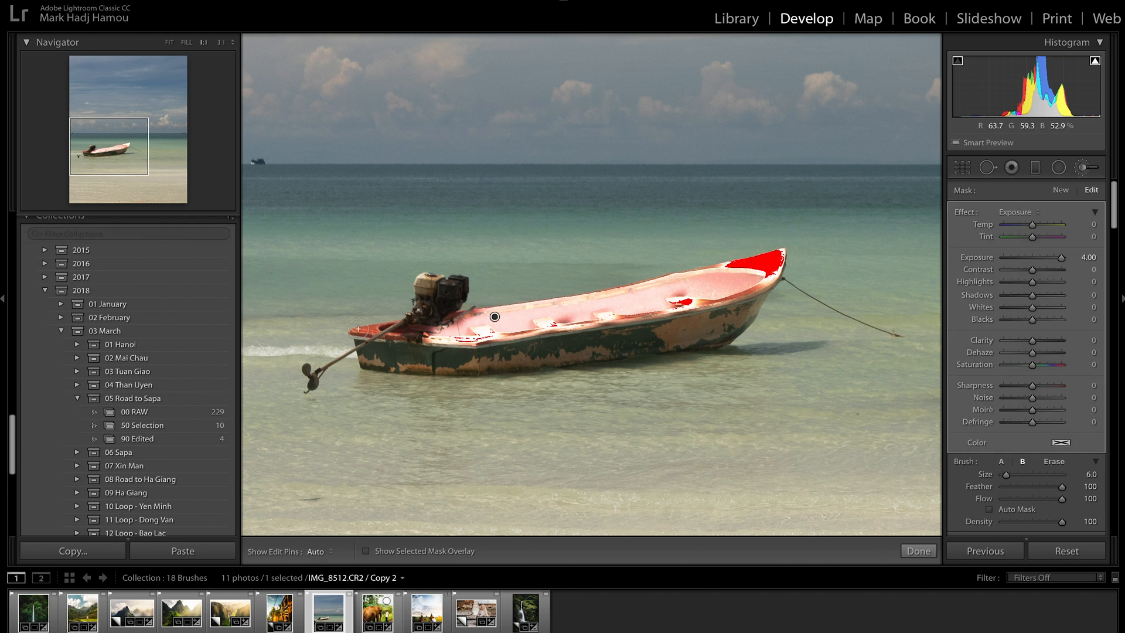
Brush over the rest of the boat's red interior and desaturate it with Exposure 0.00 and Saturation -100.
mouse_move(359, 327)
mouse_down()
mouse_move(358, 336)
mouse_move(381, 322)
mouse_move(399, 334)
mouse_up()
mouse_move(476, 333)
mouse_down()
mouse_move(536, 318)
mouse_move(474, 318)
mouse_up()
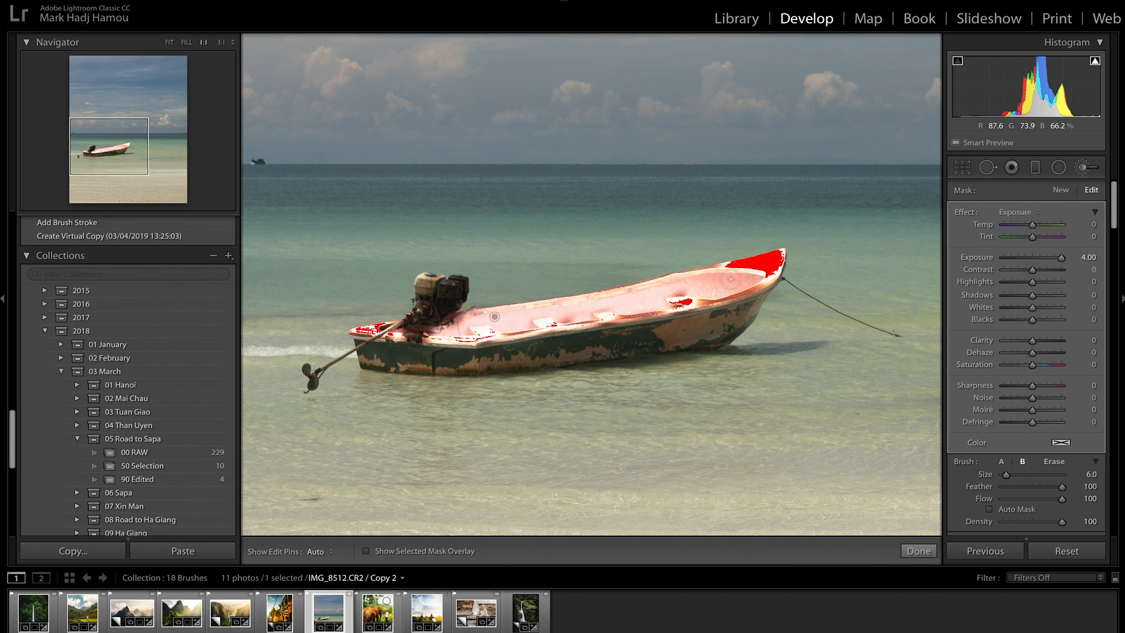
double_click(986, 259)
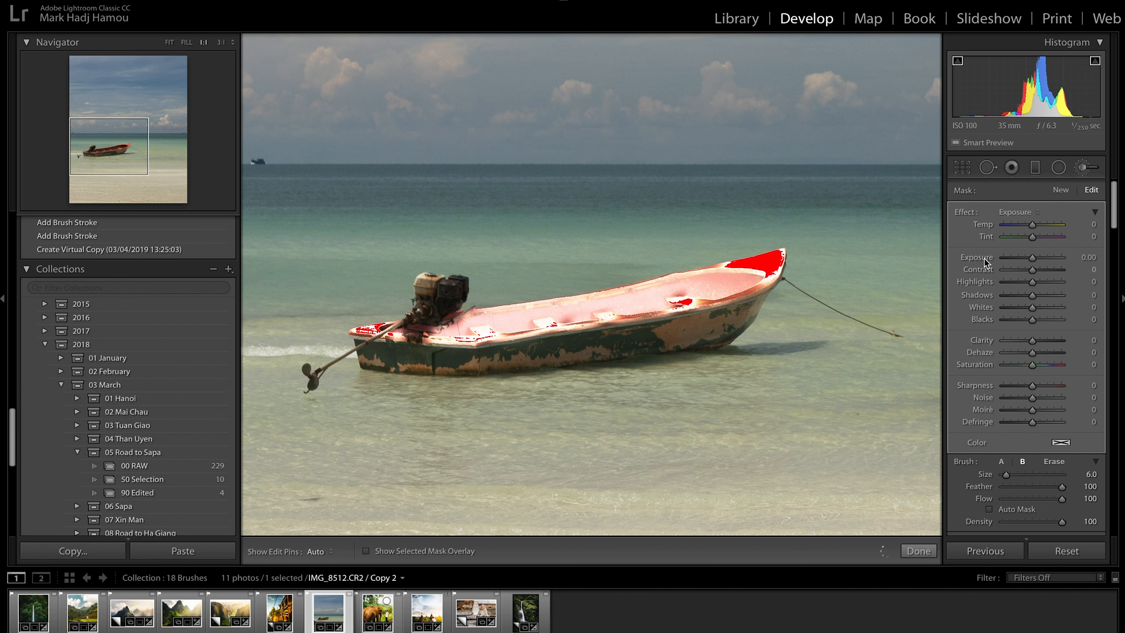
drag(1032, 366, 991, 369)
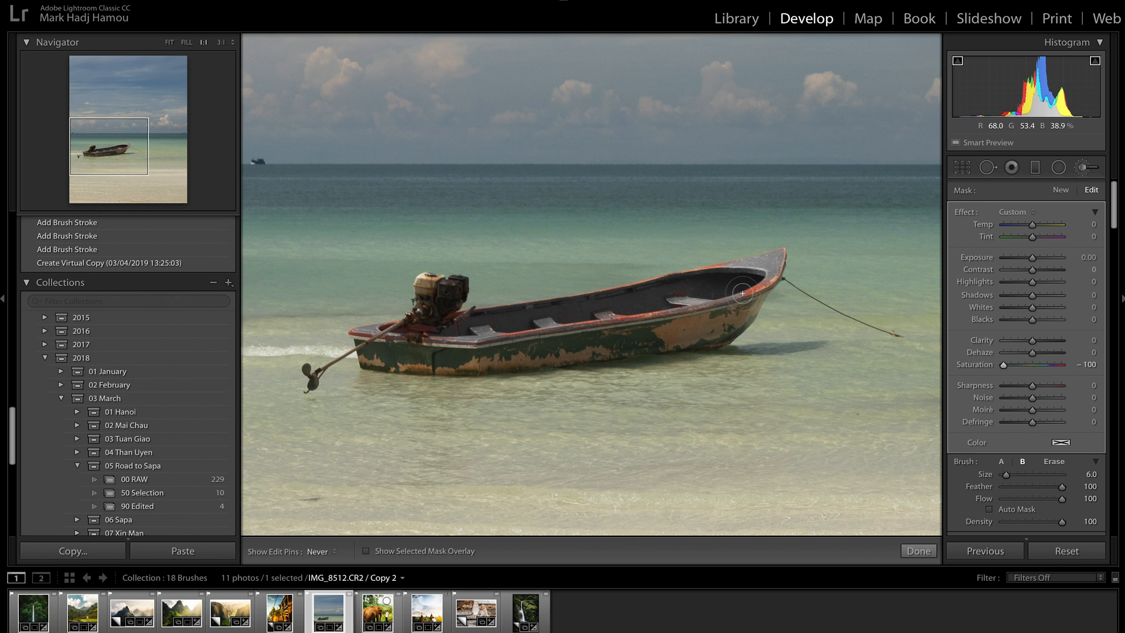
drag(752, 290, 754, 281)
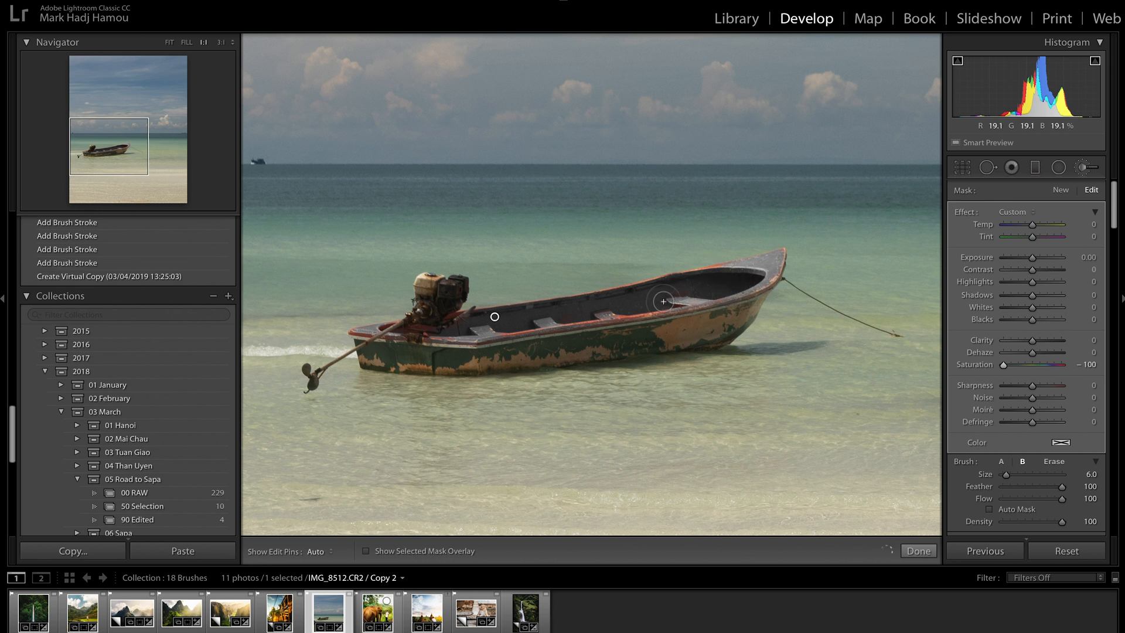
drag(653, 313, 638, 312)
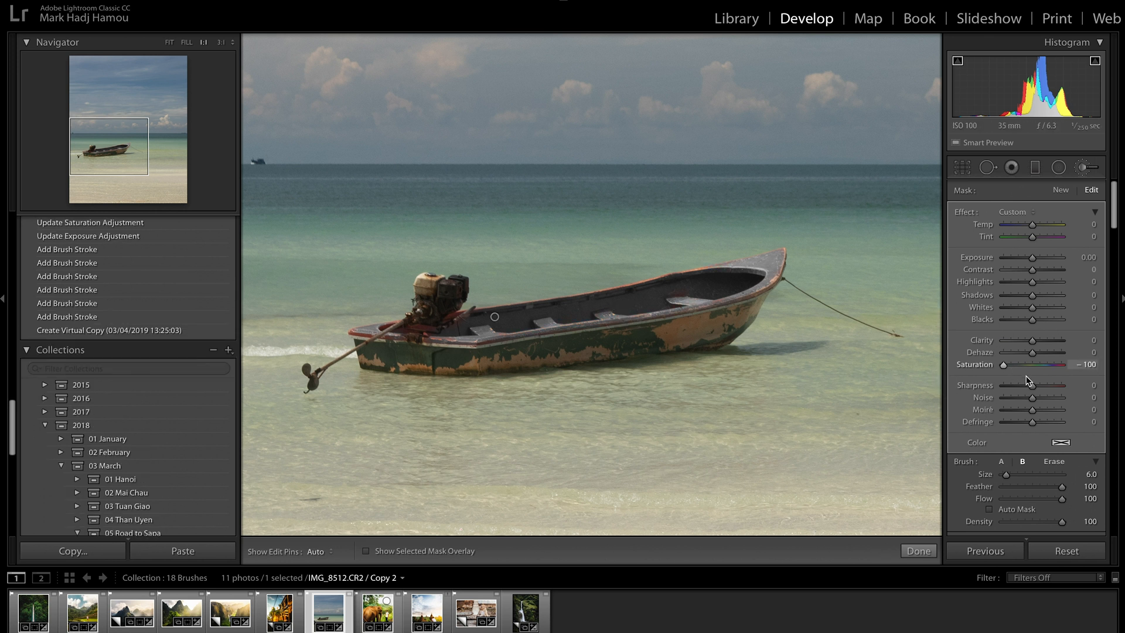
Tint the brushed boat interior green with hue 113 and saturation 47, finish the brush edit and check the whole photo.
click(1062, 442)
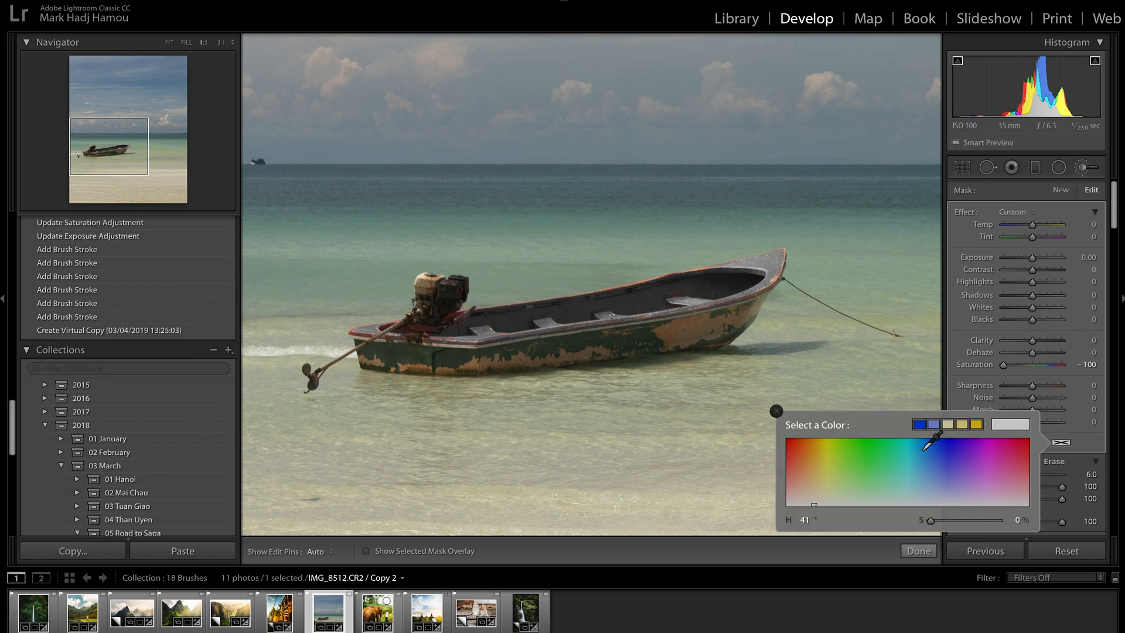
click(944, 476)
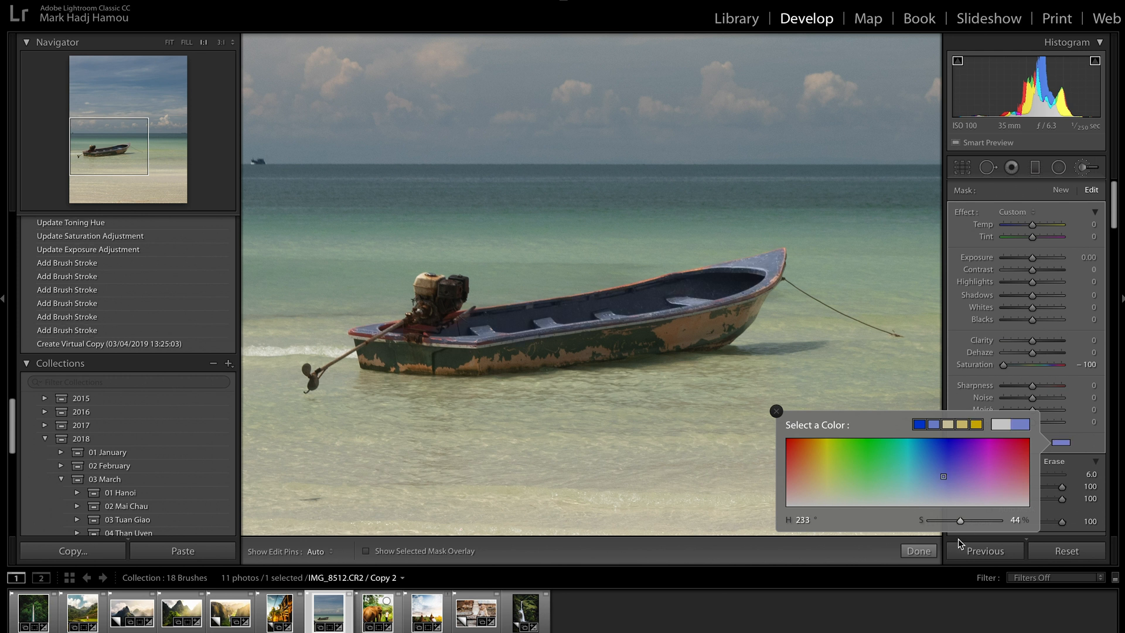
click(863, 475)
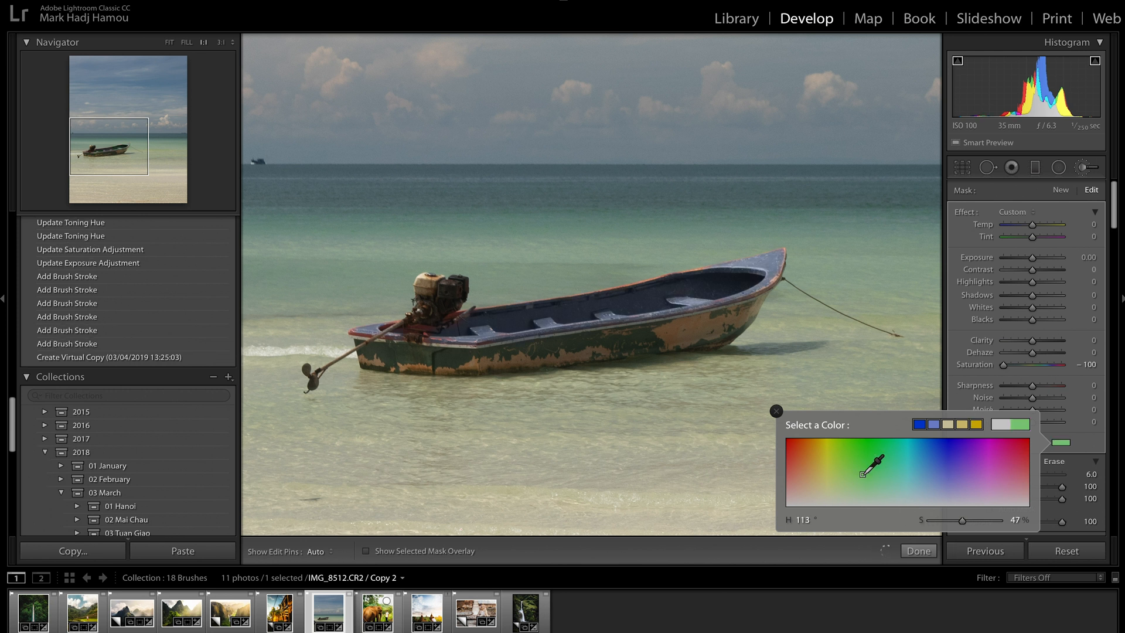
click(960, 355)
click(918, 551)
click(769, 368)
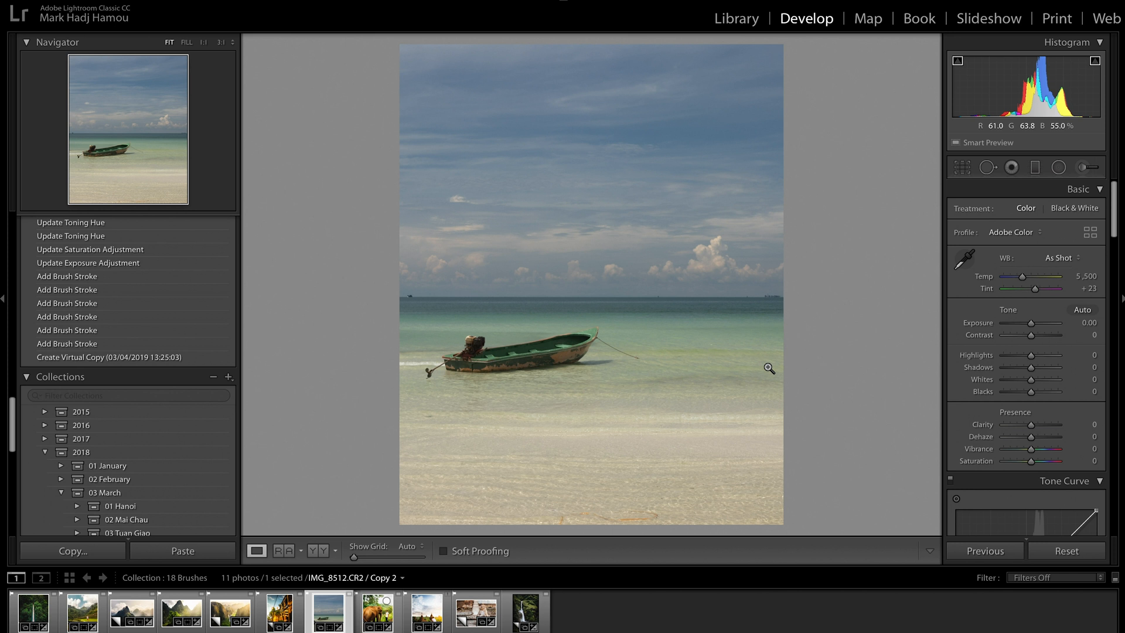
click(549, 351)
drag(548, 349, 628, 347)
click(628, 347)
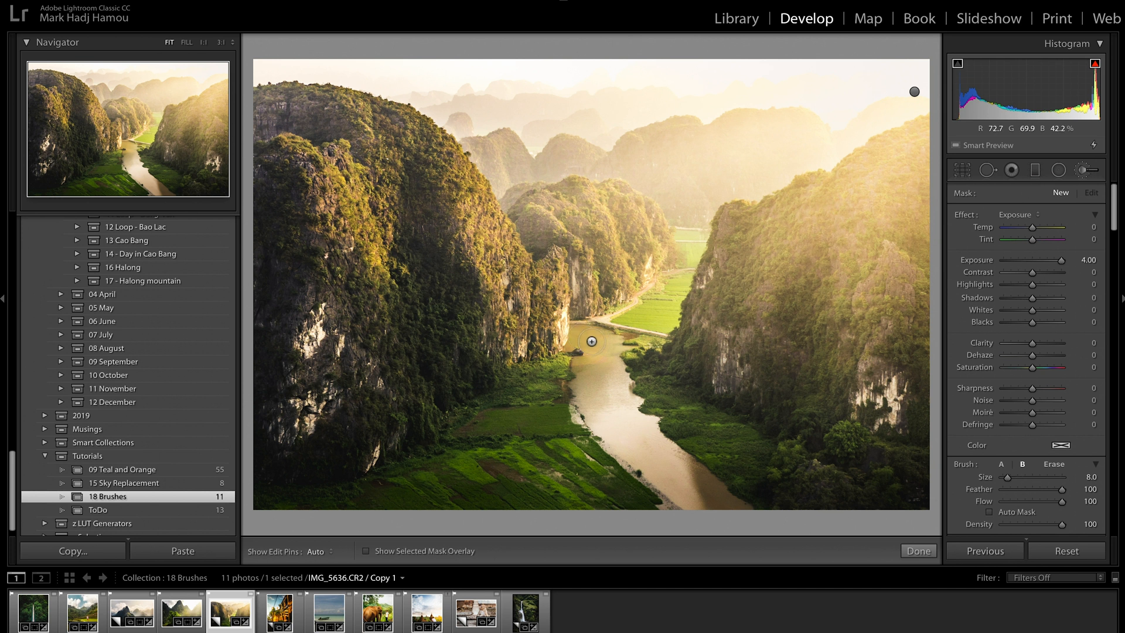
Brush over the river in IMG_5636.CR2 and cool it with Exposure 0.00 and Temp -42.
key(h)
mouse_move(600, 364)
mouse_down()
mouse_move(579, 335)
mouse_move(621, 436)
mouse_move(725, 510)
mouse_move(648, 447)
mouse_move(601, 341)
mouse_up()
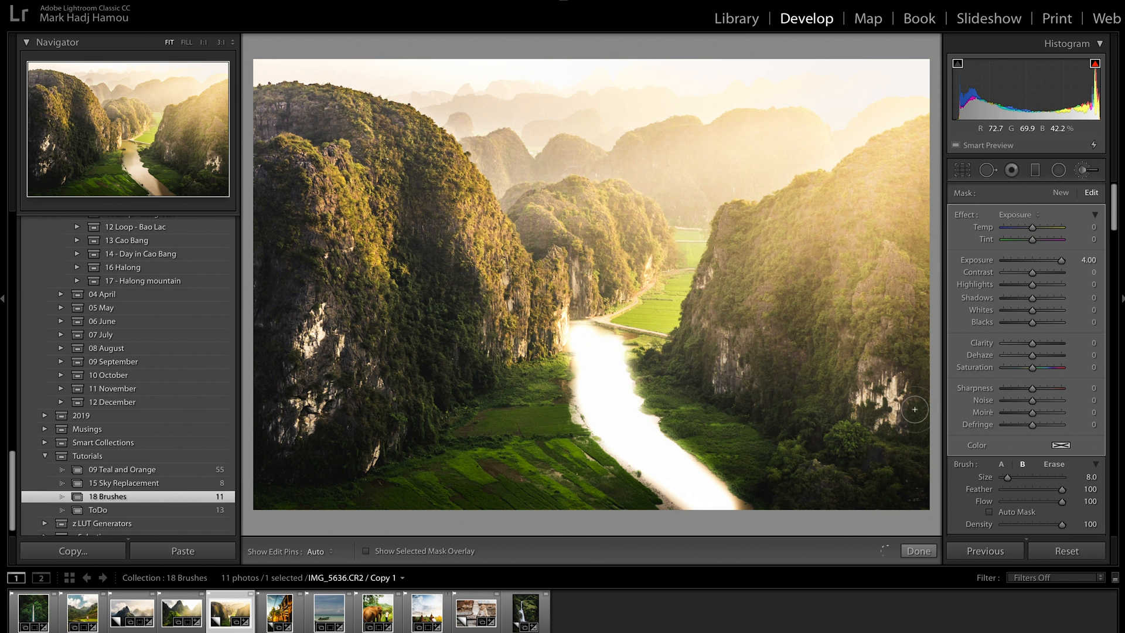
double_click(981, 264)
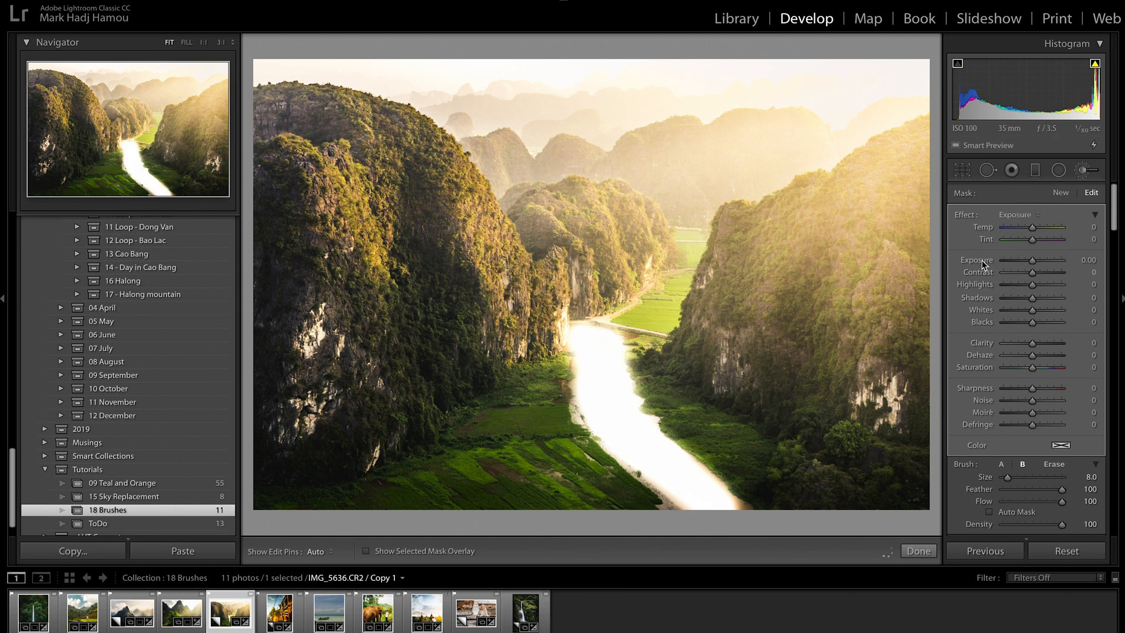
click(1016, 228)
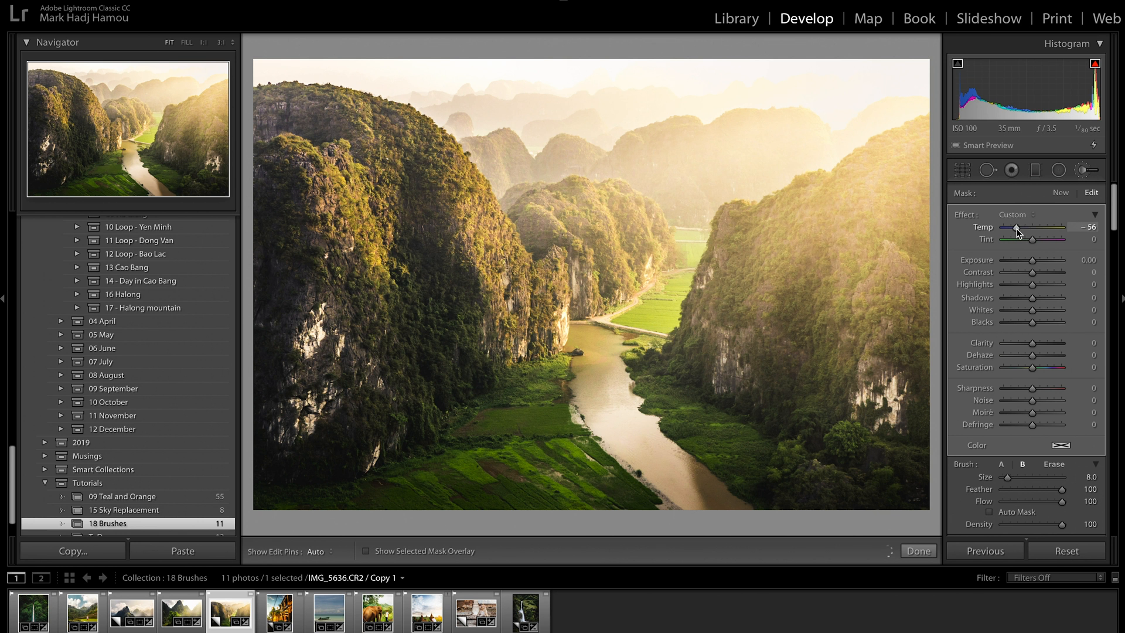
drag(1017, 229, 1020, 227)
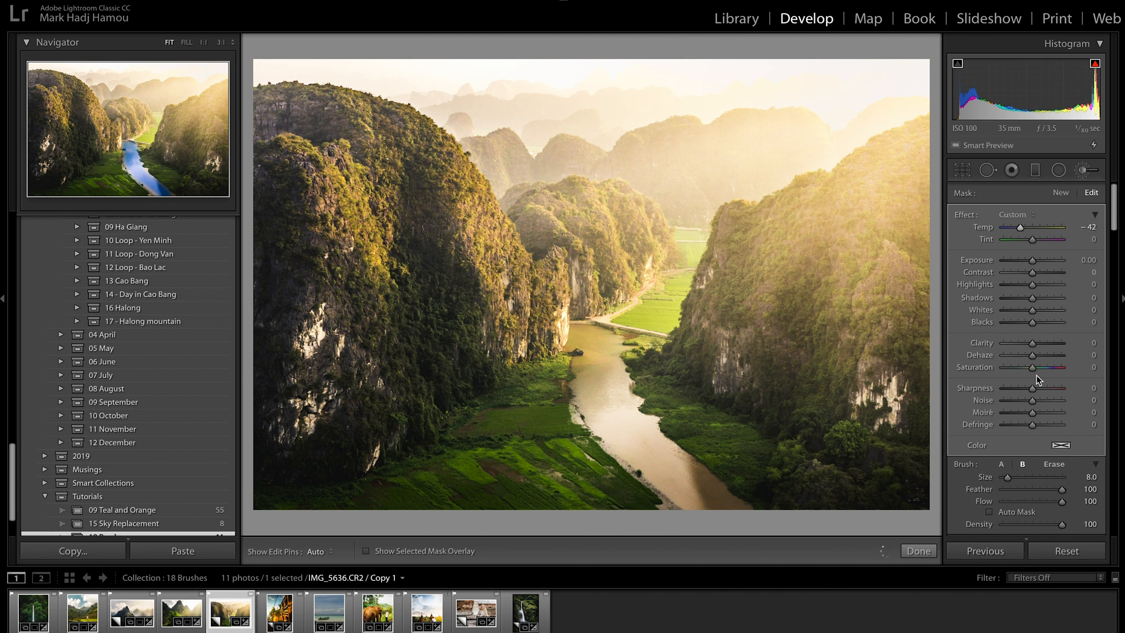
Set the river mask's Saturation to -59 and touch up the river with the brush.
click(1017, 368)
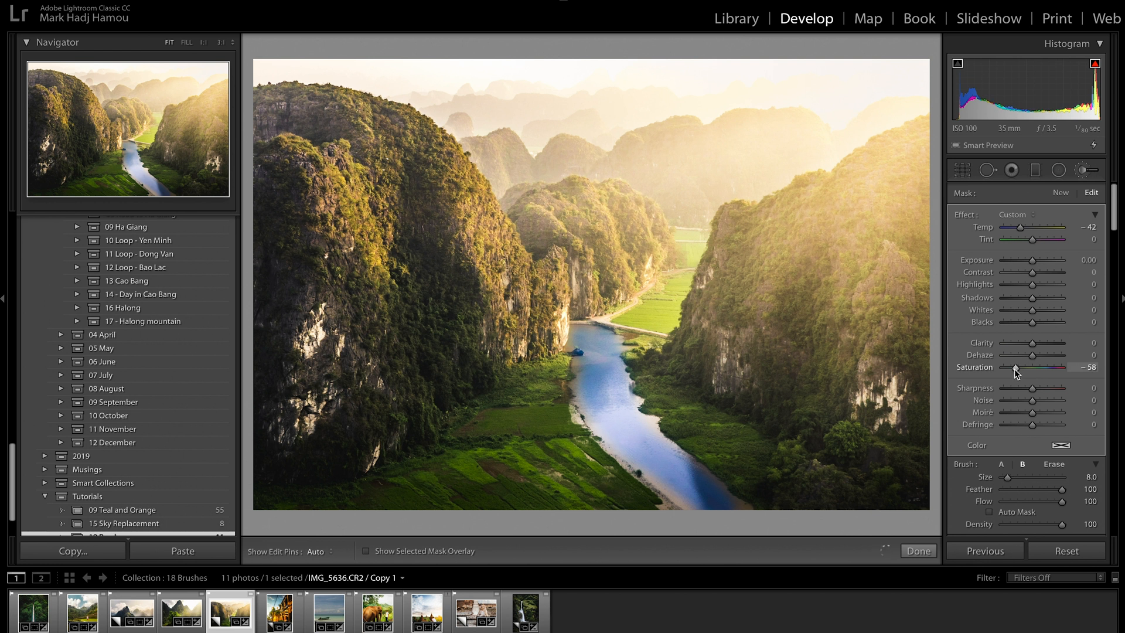
drag(1014, 368, 1014, 368)
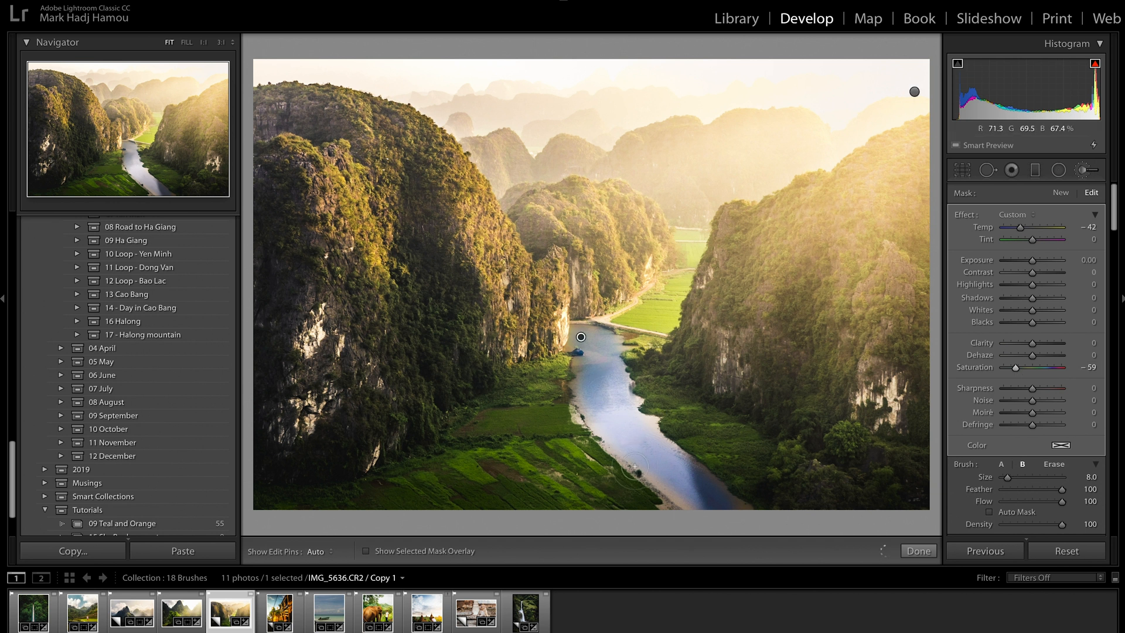
drag(634, 466, 631, 408)
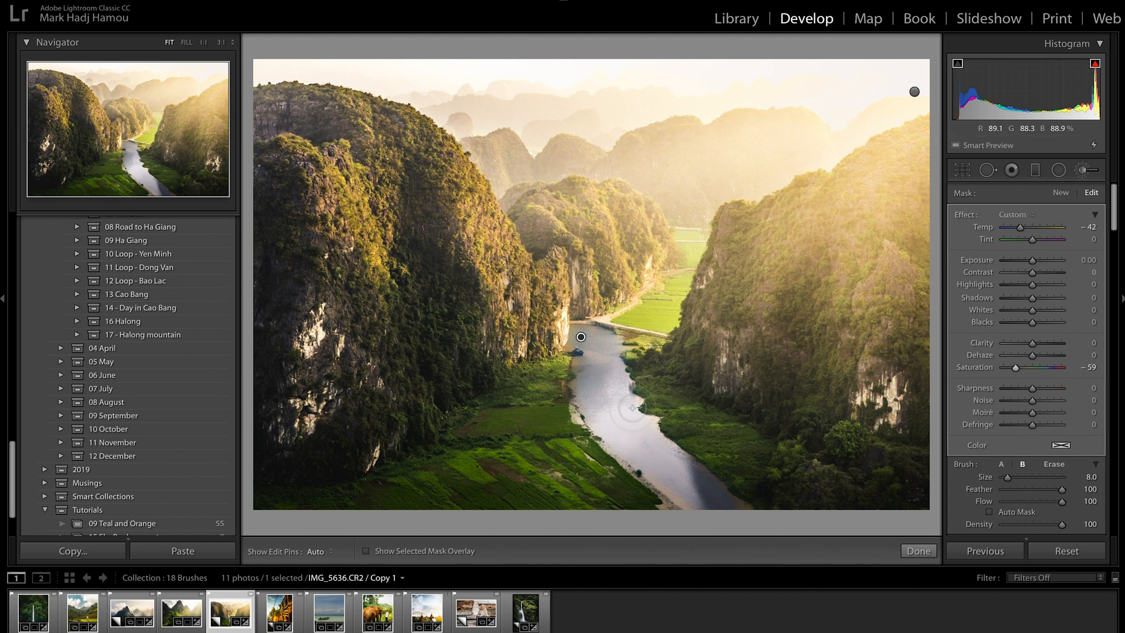
key(h)
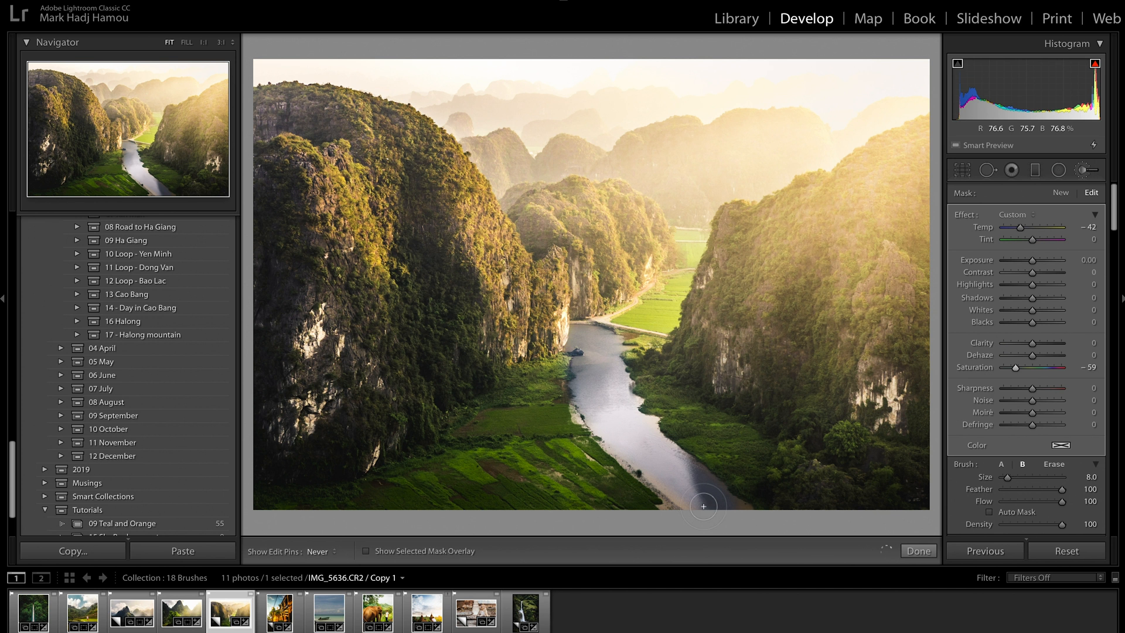
key(h)
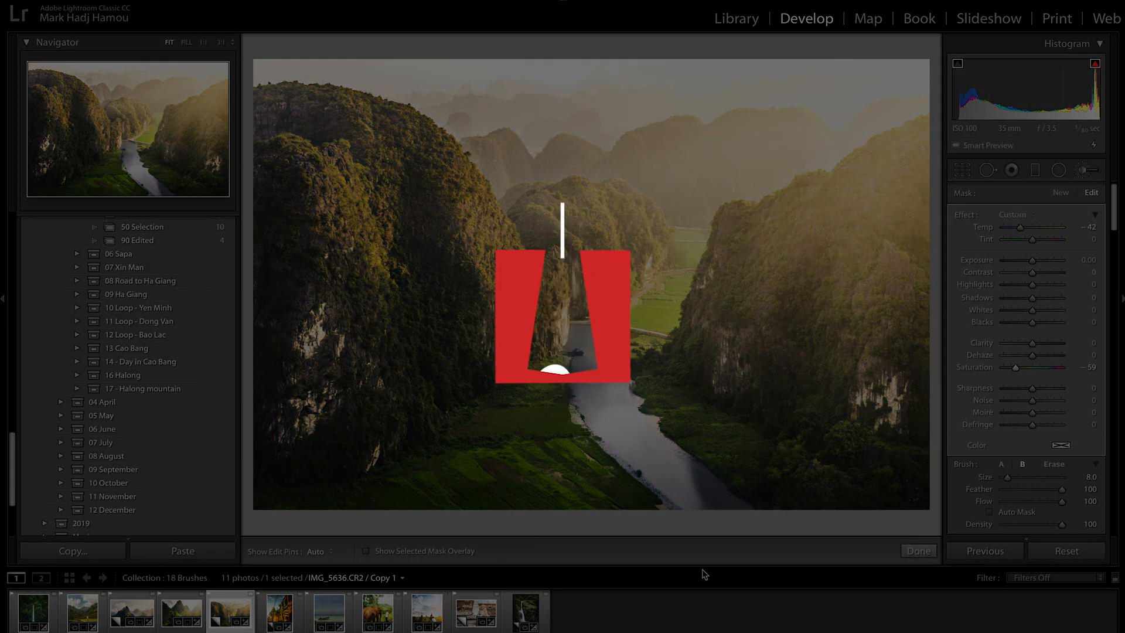
Switch to the street photo IMG_6105.CR2 and brush over the lanterns on the building and the overhead wire, using brush sizes 5 to 6.
click(276, 614)
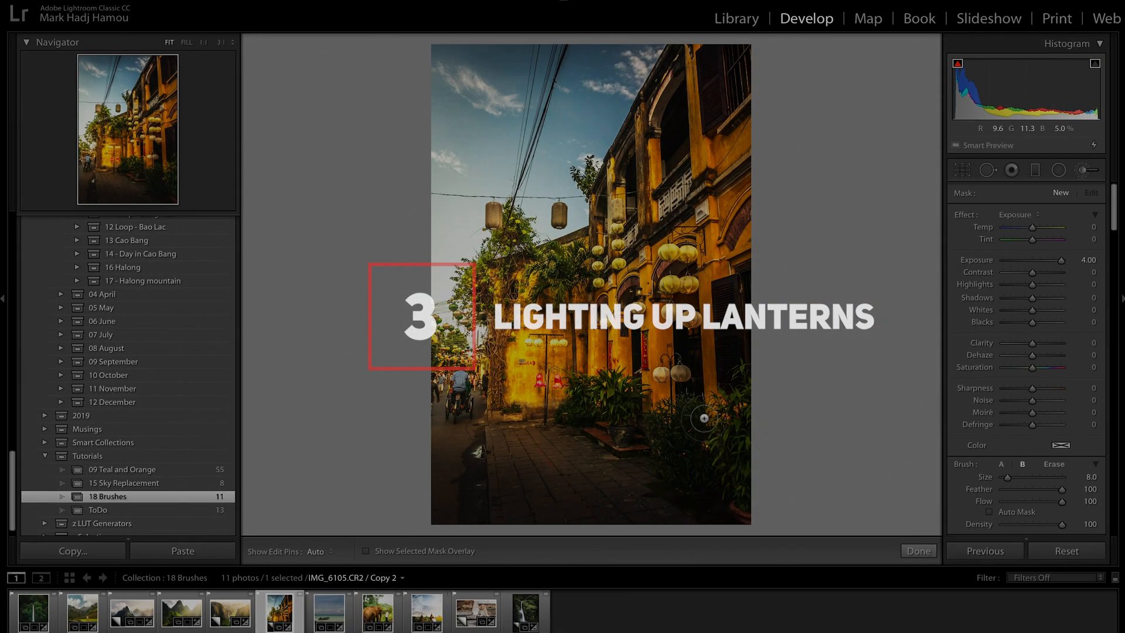
scroll(704, 418, down, 3)
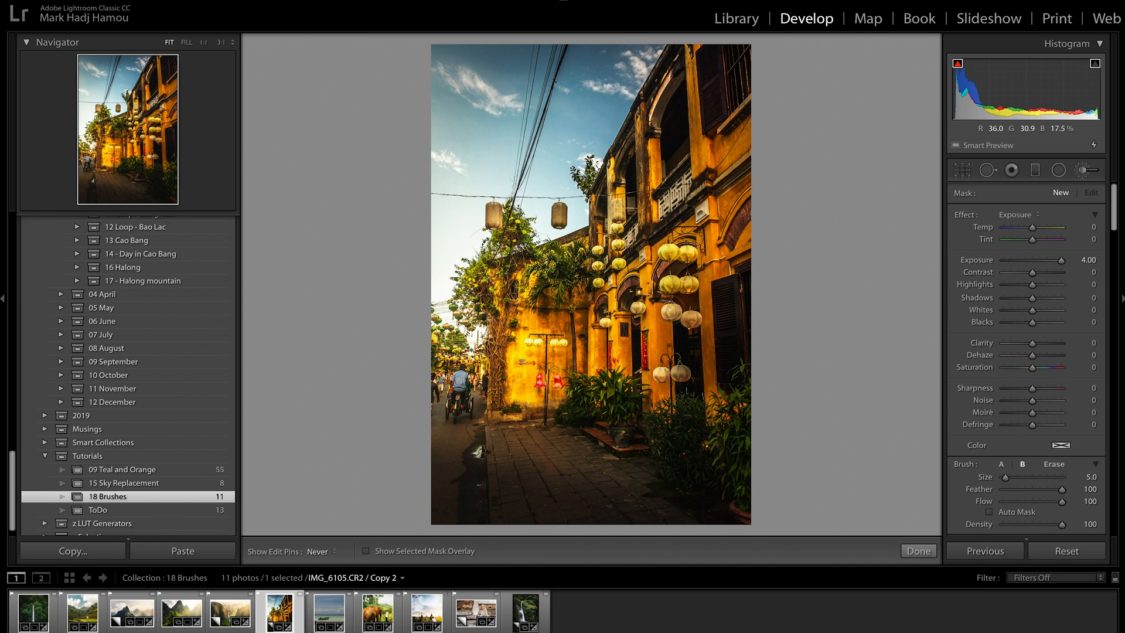
click(679, 374)
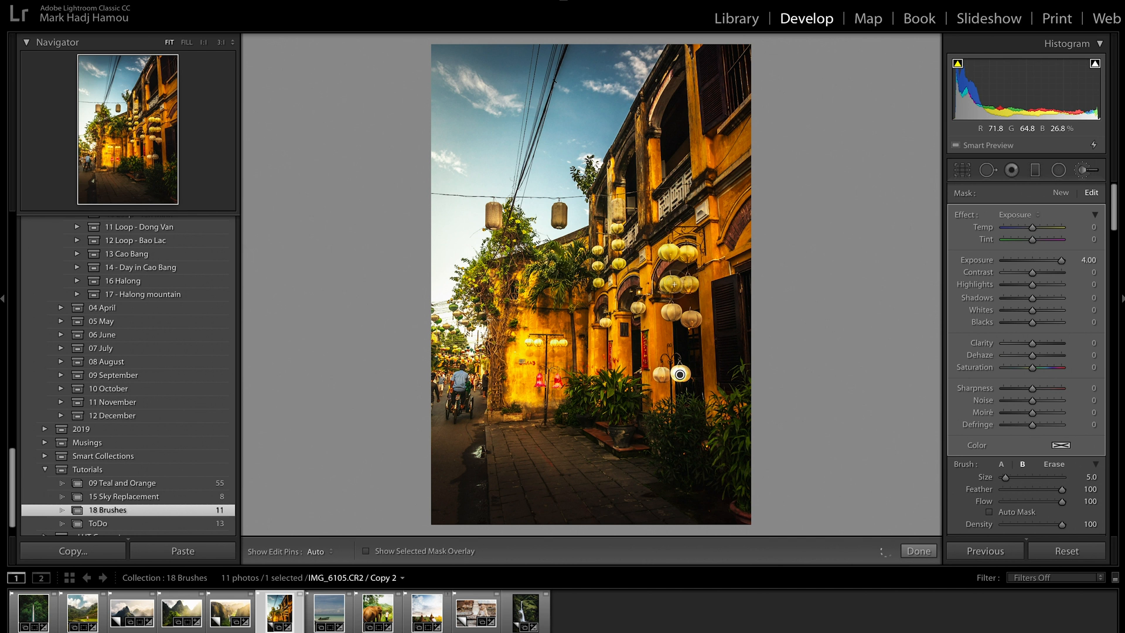
click(661, 374)
click(692, 318)
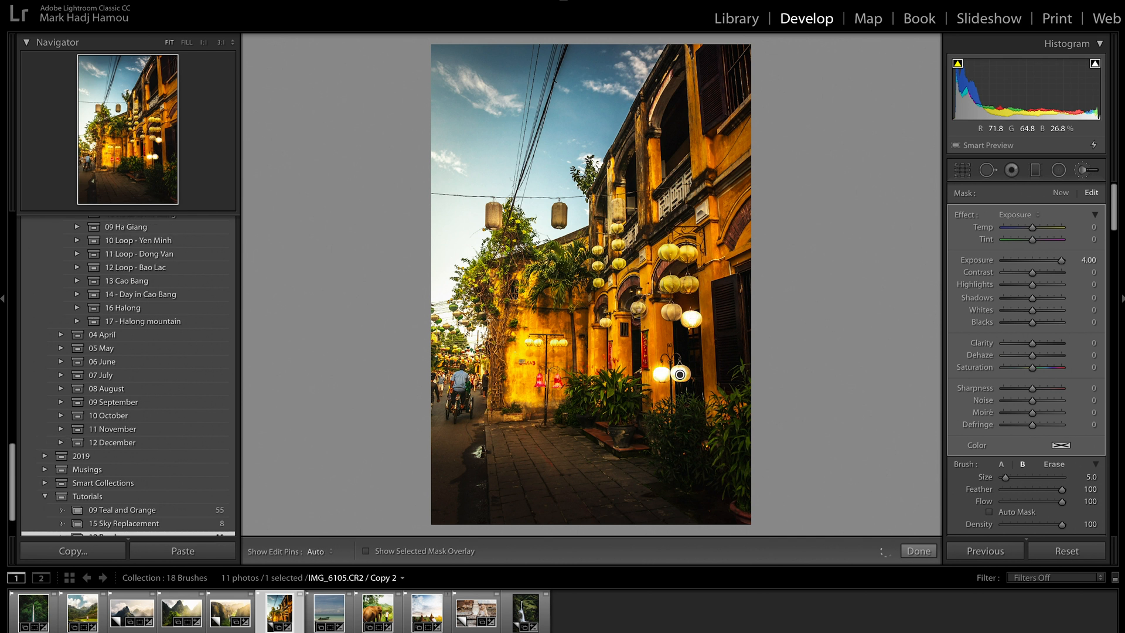
click(671, 310)
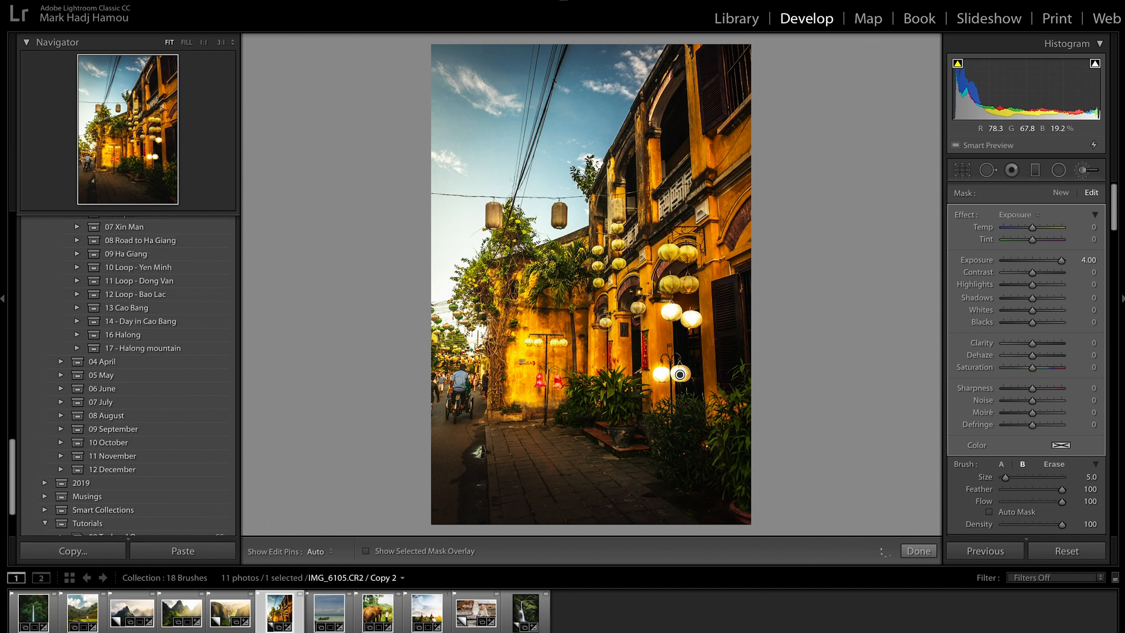
click(688, 284)
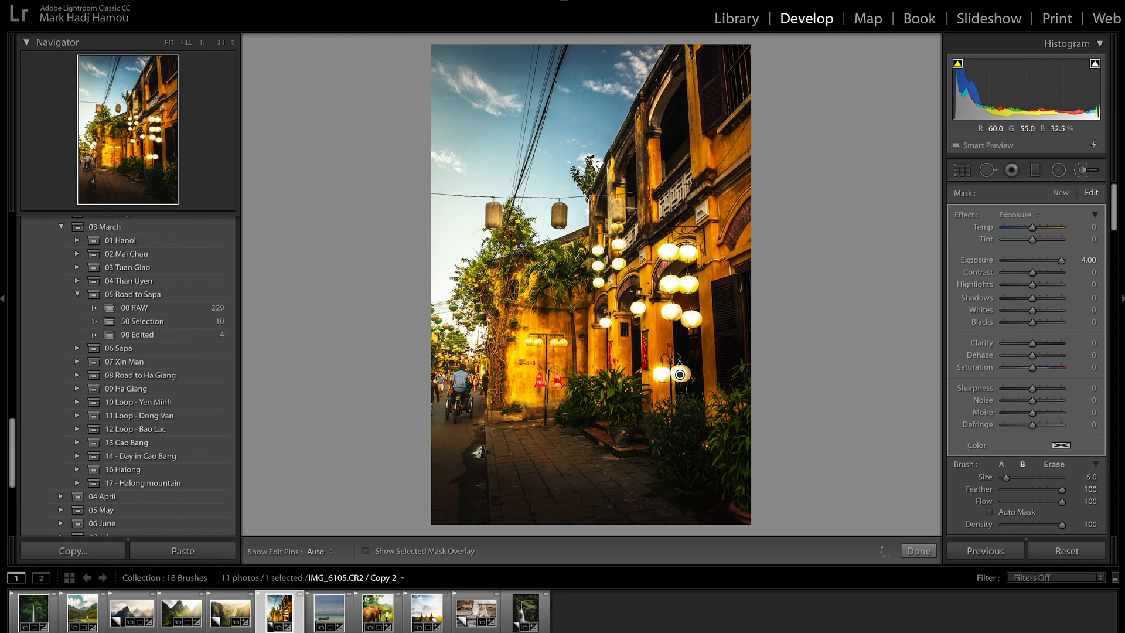
click(493, 216)
drag(493, 216, 559, 215)
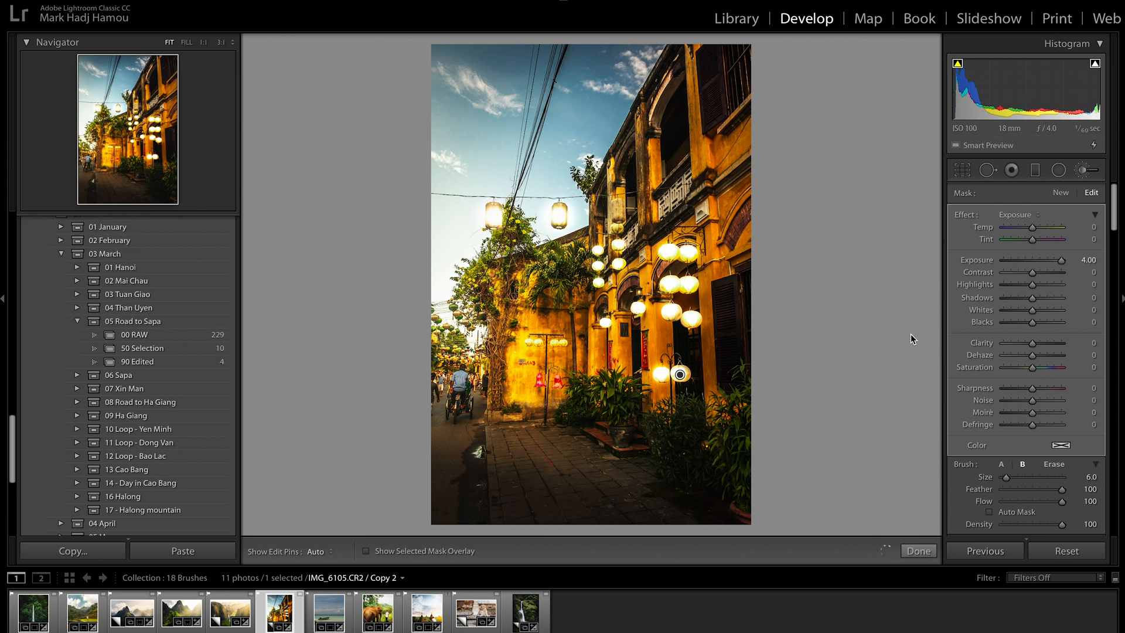
Light up the lanterns by setting their mask to Exposure 1.10, Contrast 39 and Temp 36, and raise its Tint.
double_click(978, 264)
drag(1040, 261, 1040, 261)
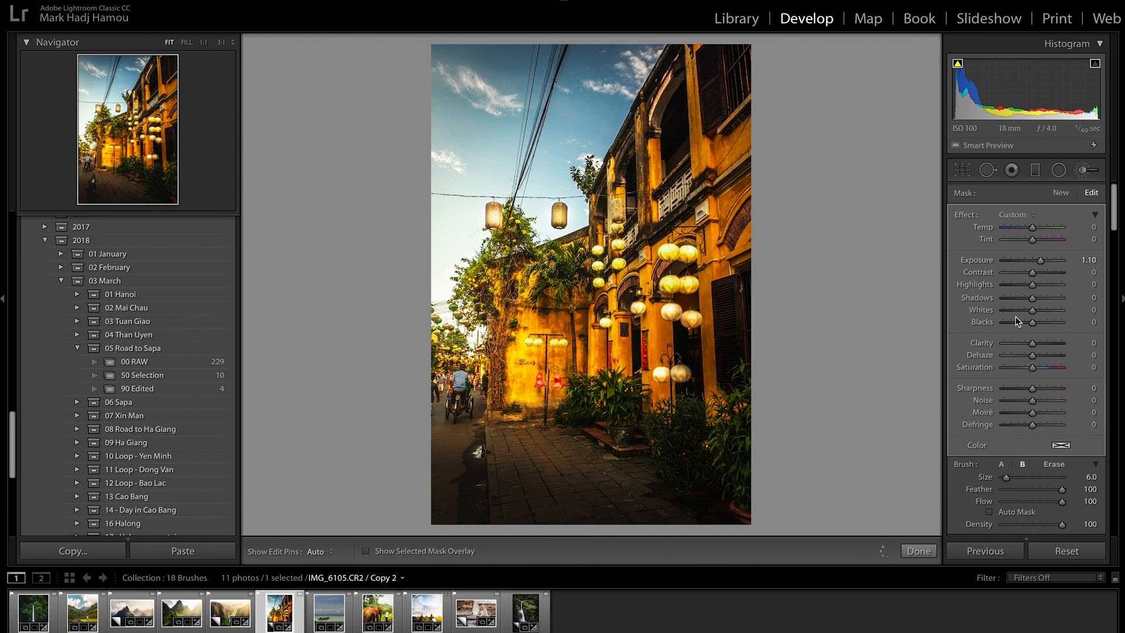
click(1039, 272)
drag(1041, 273, 1045, 273)
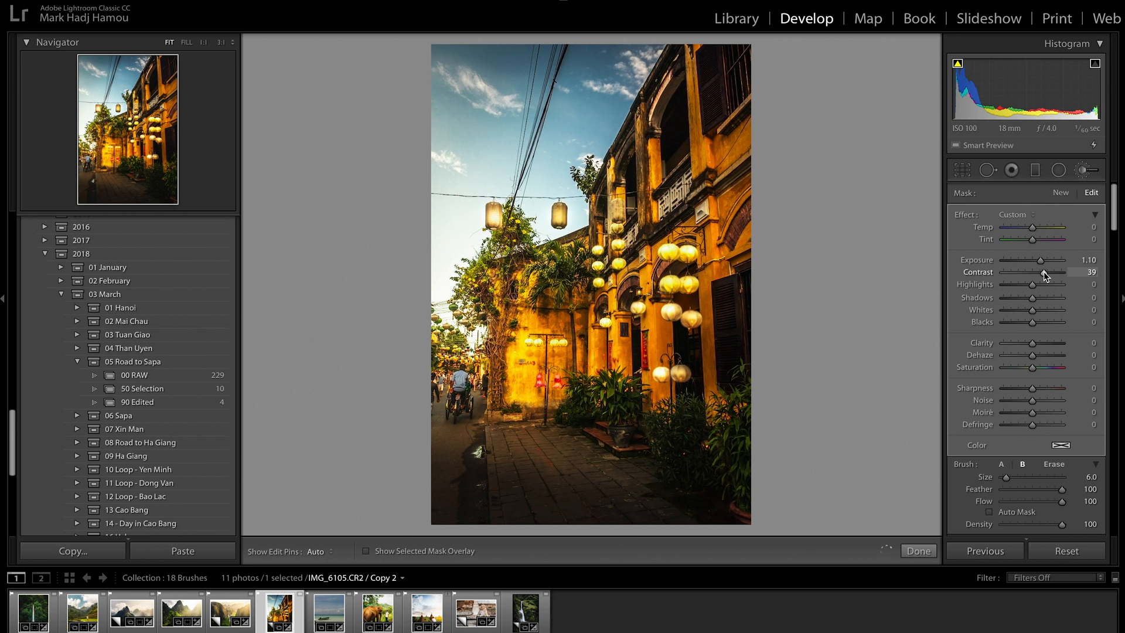
click(1044, 228)
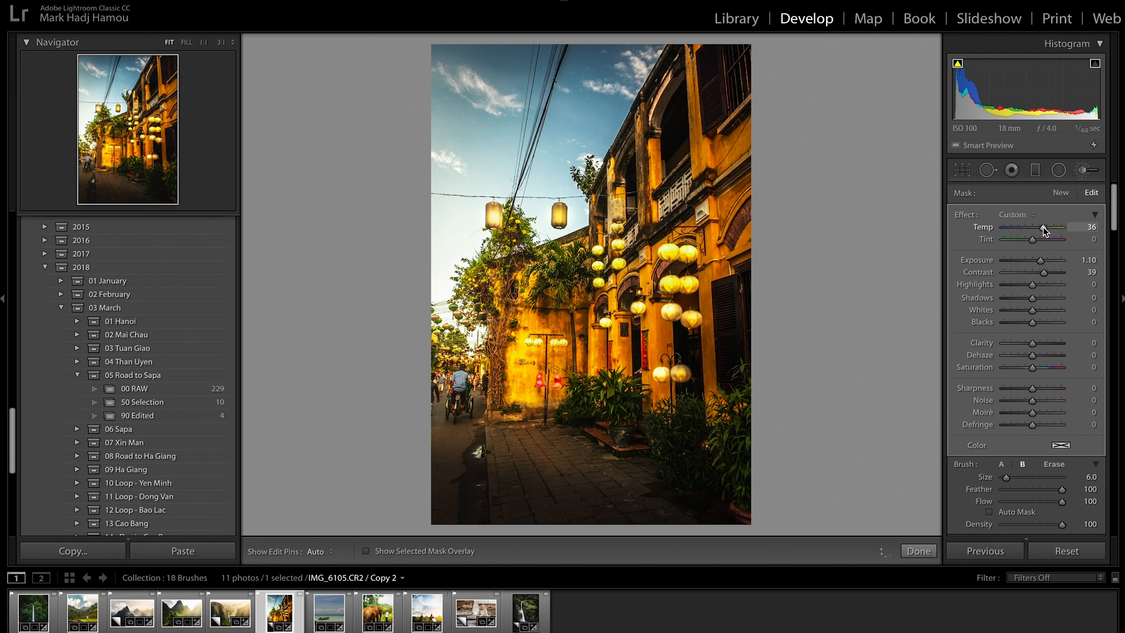
drag(1046, 241, 1050, 239)
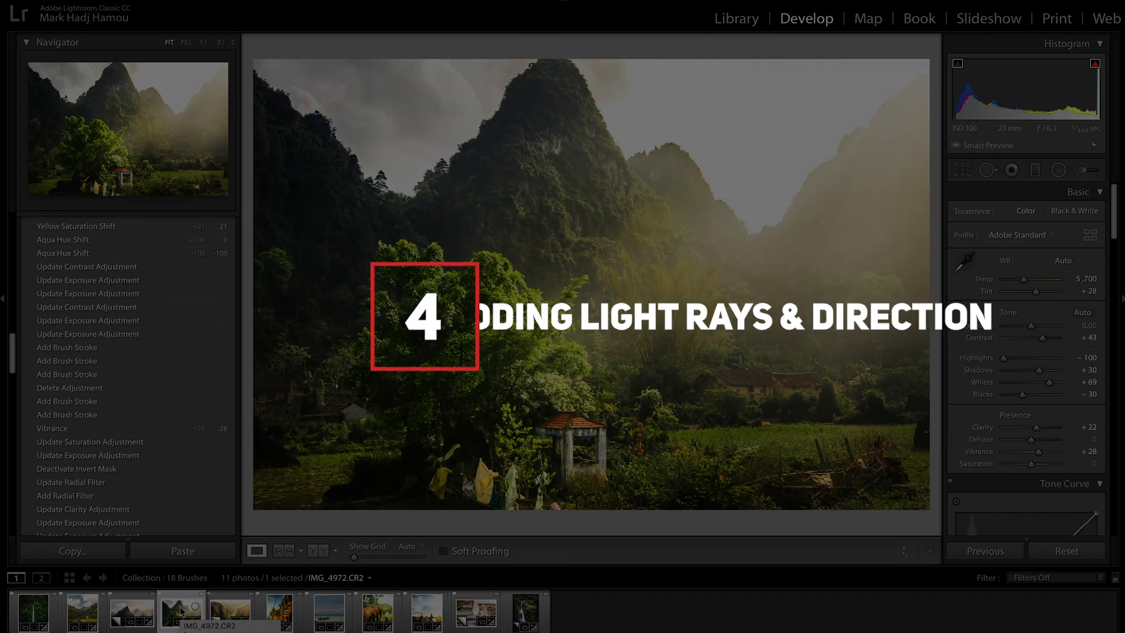
Brush broad light rays at size 19 on IMG_4972.CR2, fanning from the bright sky beside the mountains down across the tree and field.
key(k)
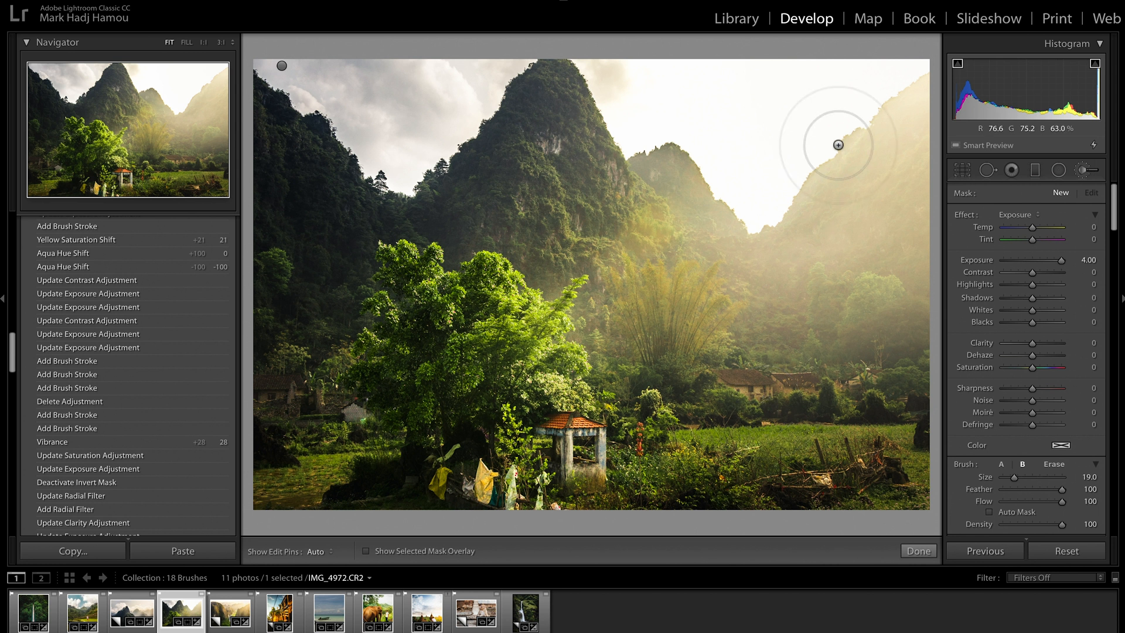
click(914, 81)
drag(779, 533, 883, 92)
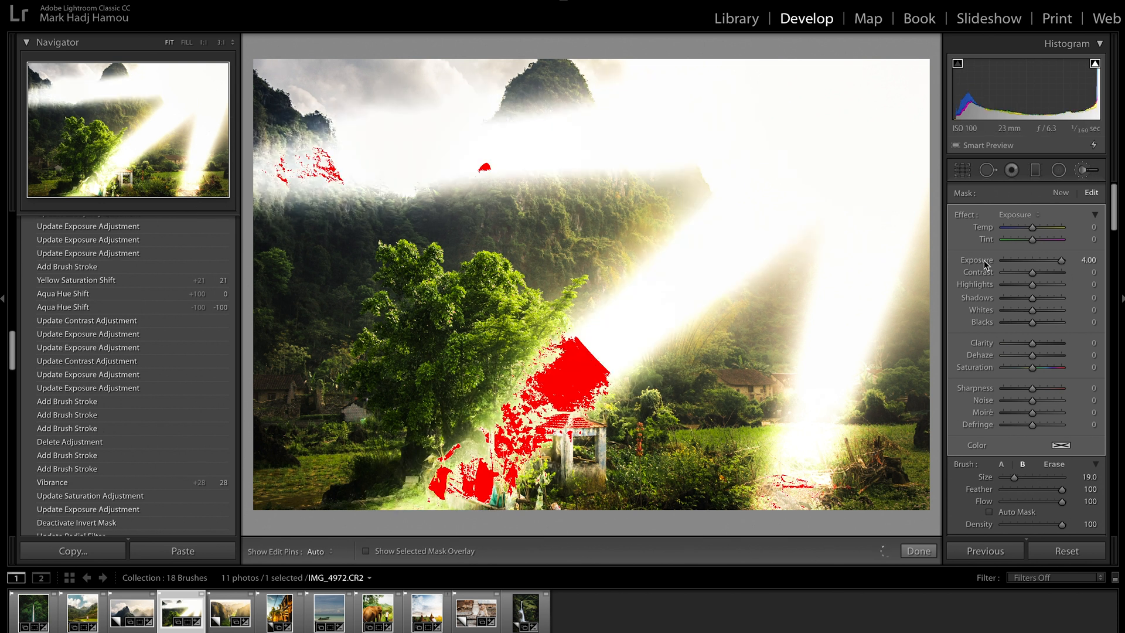
Set the light ray mask's Exposure to 0.22 and Contrast to 32.
double_click(984, 260)
drag(1033, 266, 1035, 267)
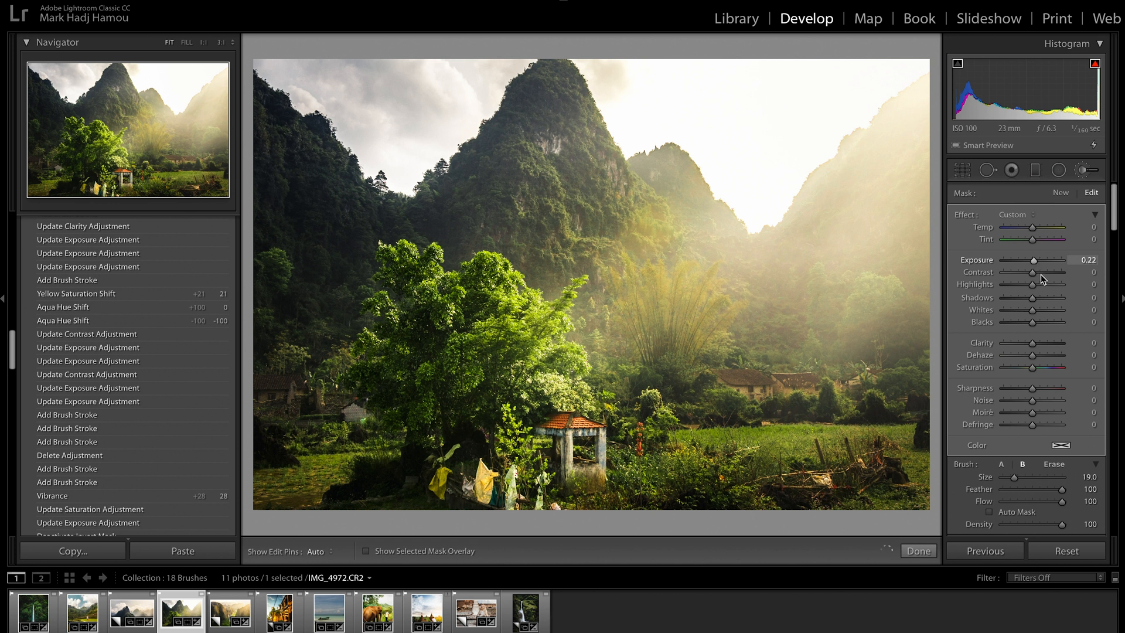
click(1041, 274)
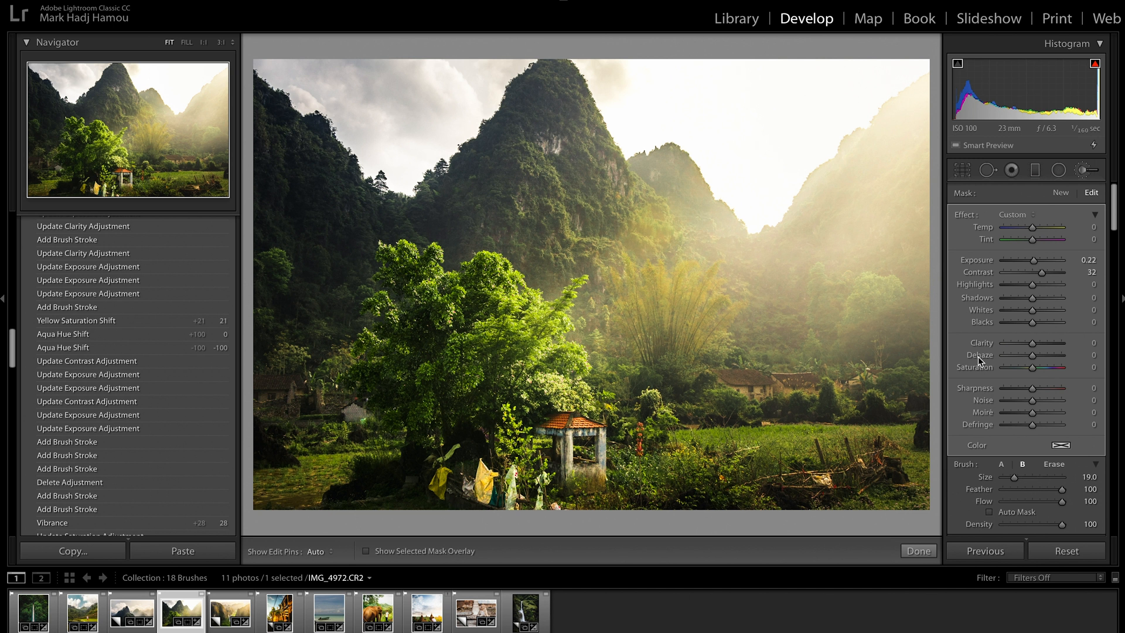
scroll(979, 356, down, 3)
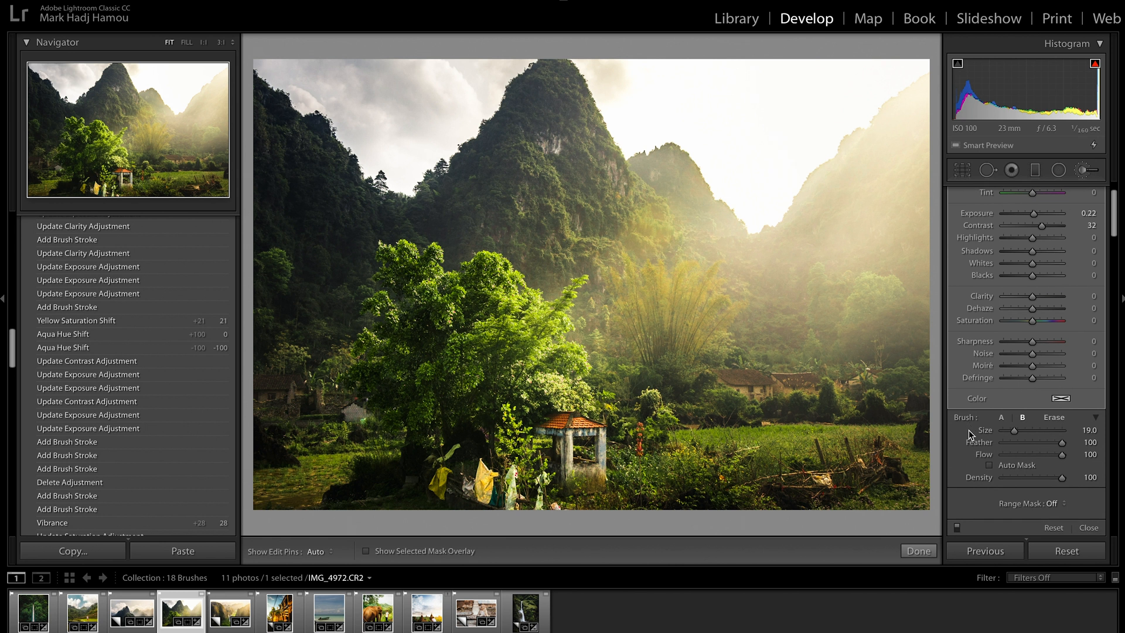
Compare the valley photo without and with its light rays by switching the brush adjustments off and back on.
scroll(970, 435, down, 2)
click(957, 497)
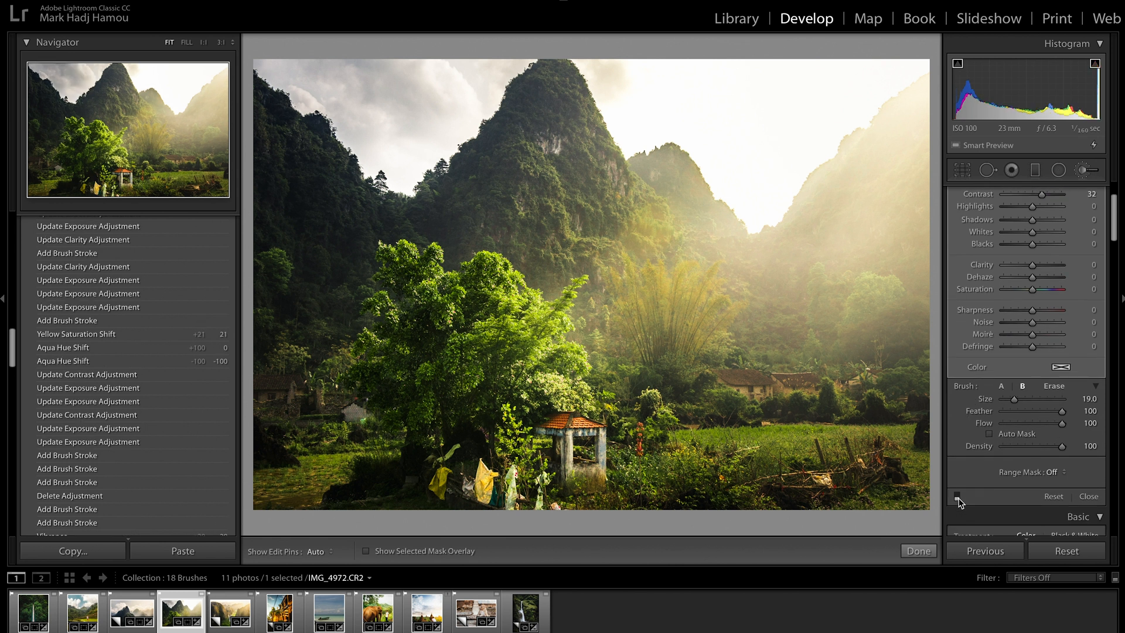
click(957, 497)
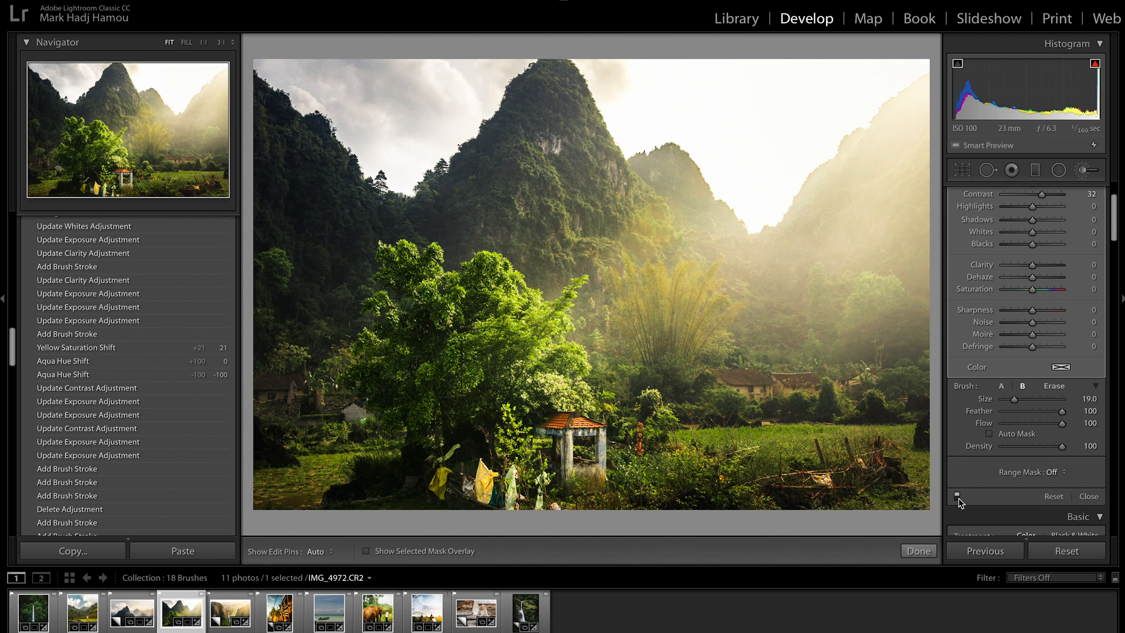
scroll(969, 445, up, 3)
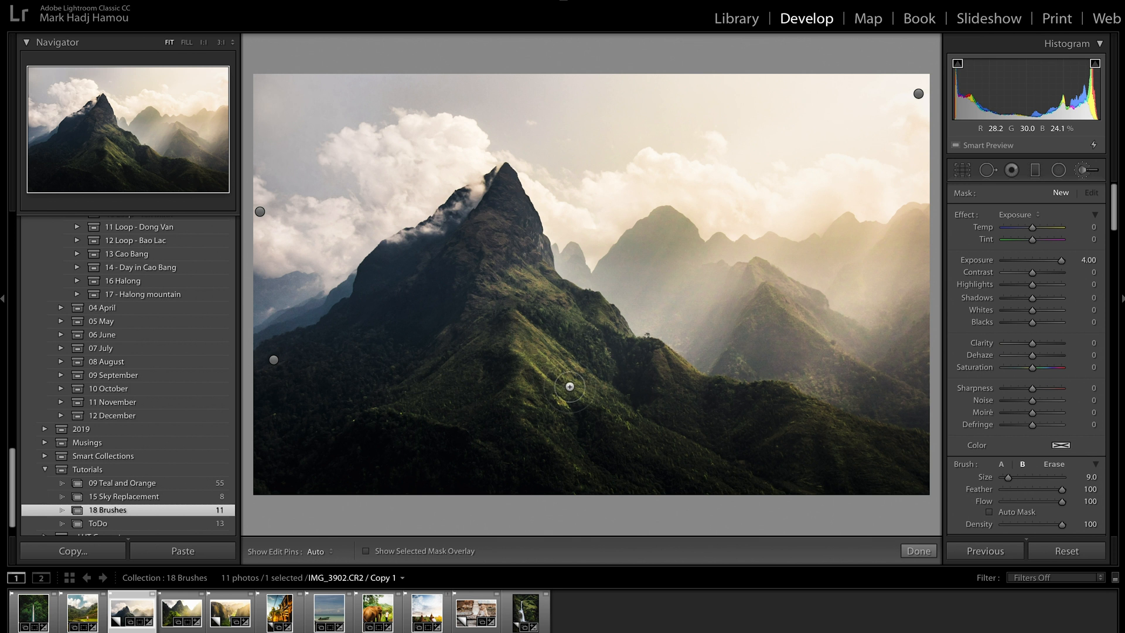
Brush two patches of light on the front slope of the main peak in IMG_3902.CR2, using brush sizes 9 and 11.
click(523, 334)
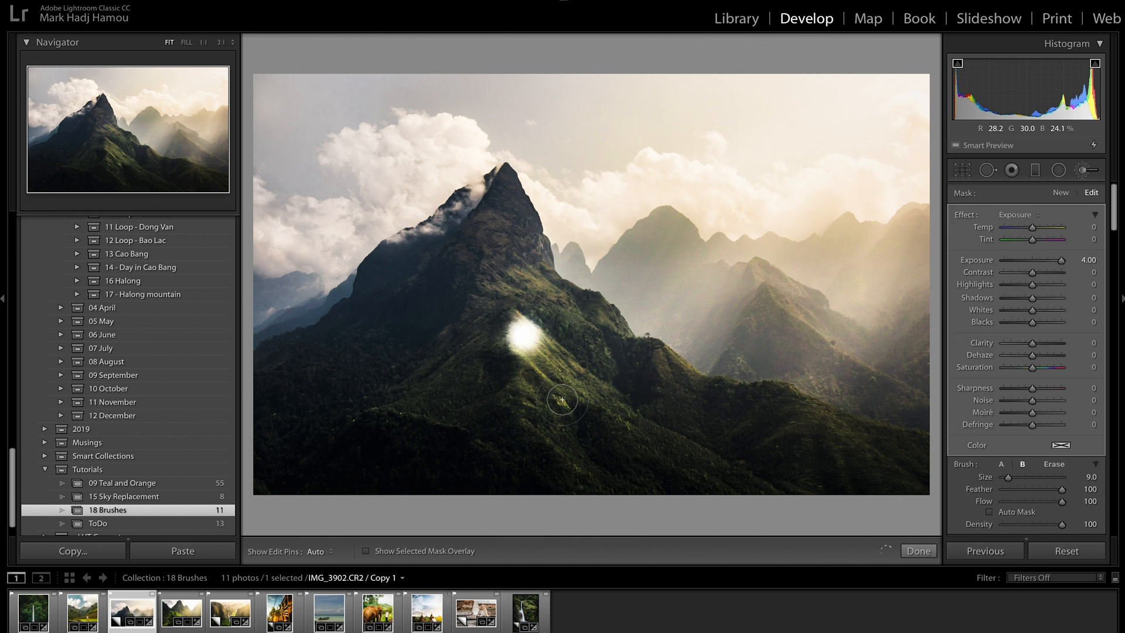
drag(562, 400, 564, 410)
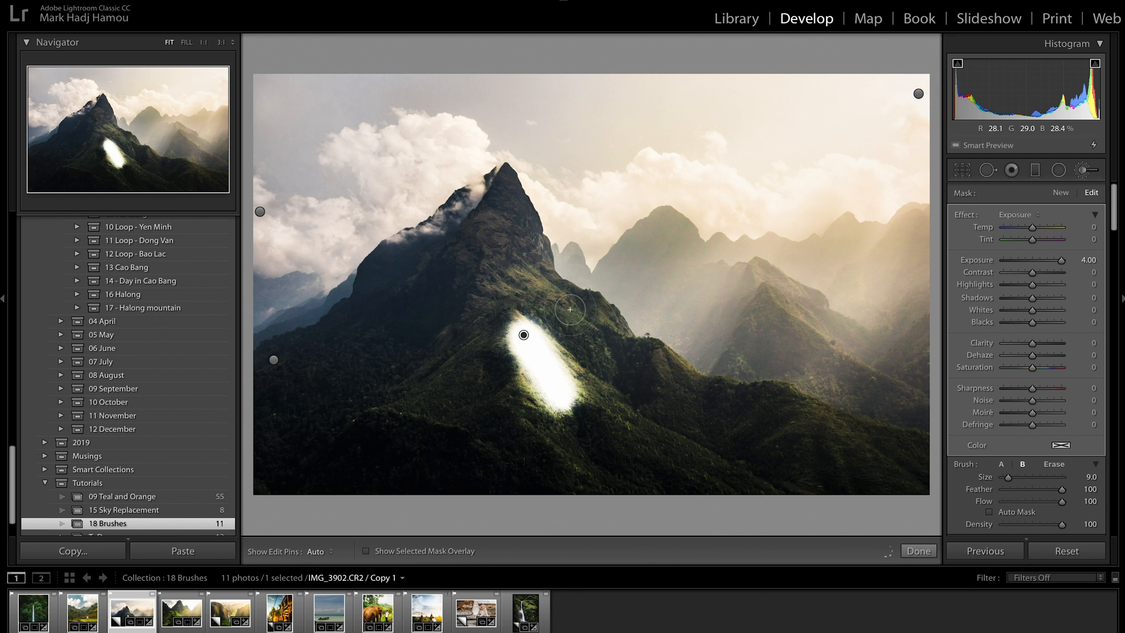
scroll(571, 310, up, 2)
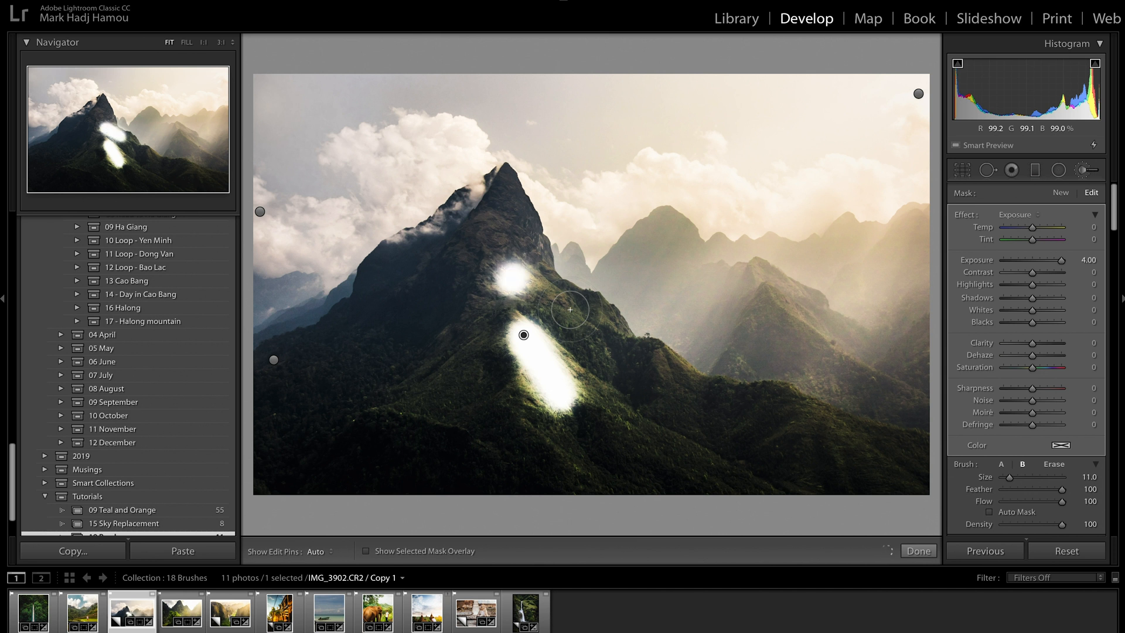
Soften the slope patches by setting their mask's Exposure to 0.31, and raise its Contrast.
double_click(978, 262)
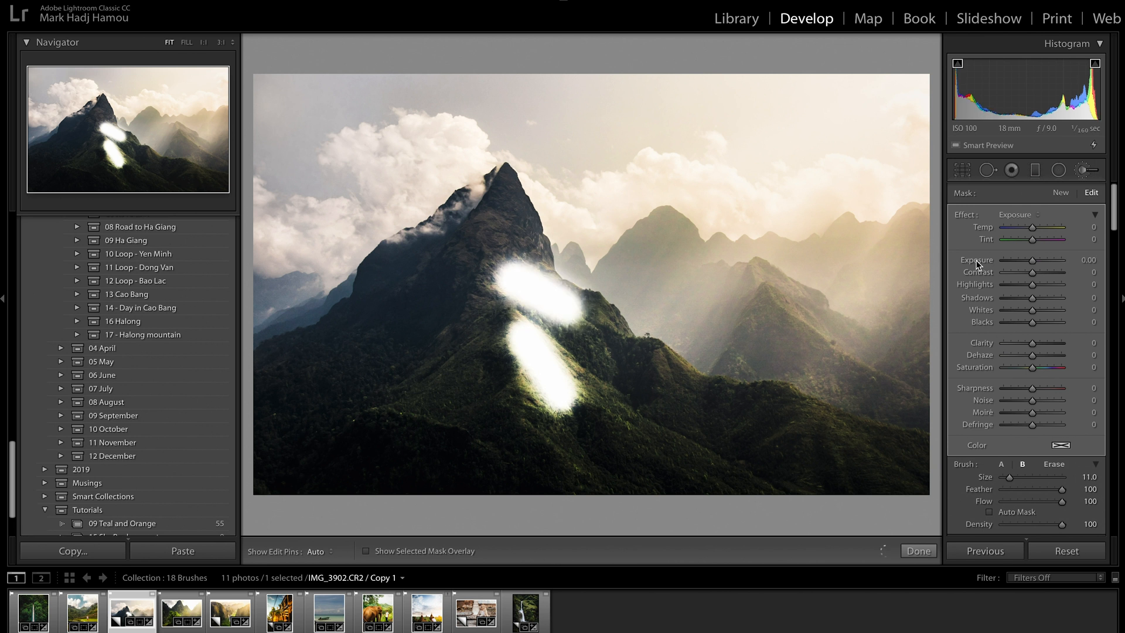
drag(1033, 262, 1036, 264)
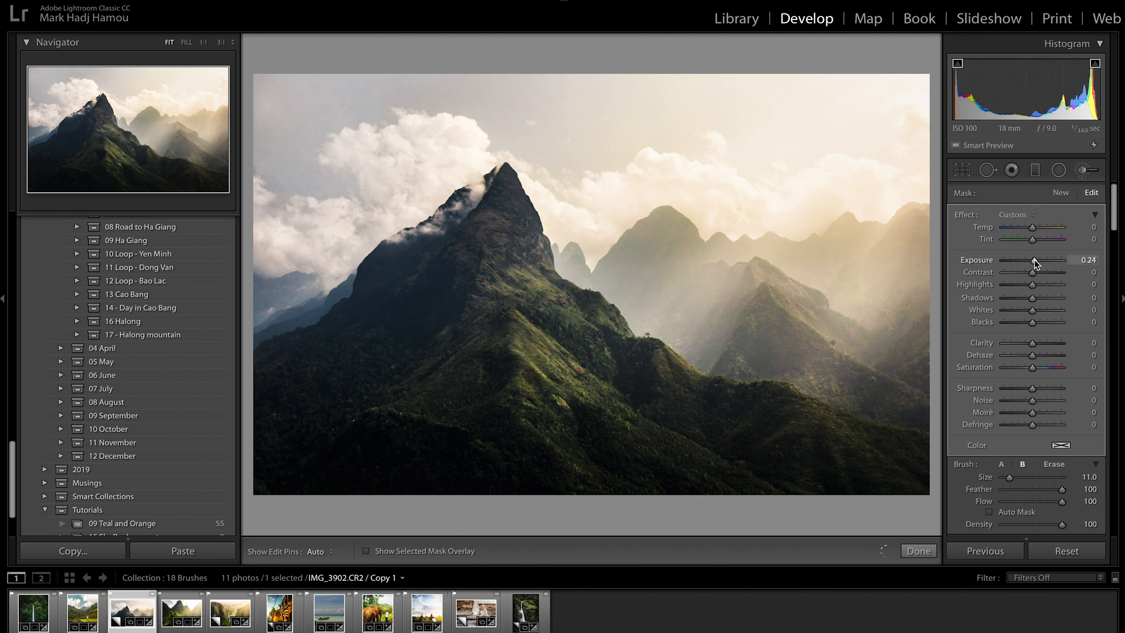
drag(1035, 261, 1035, 260)
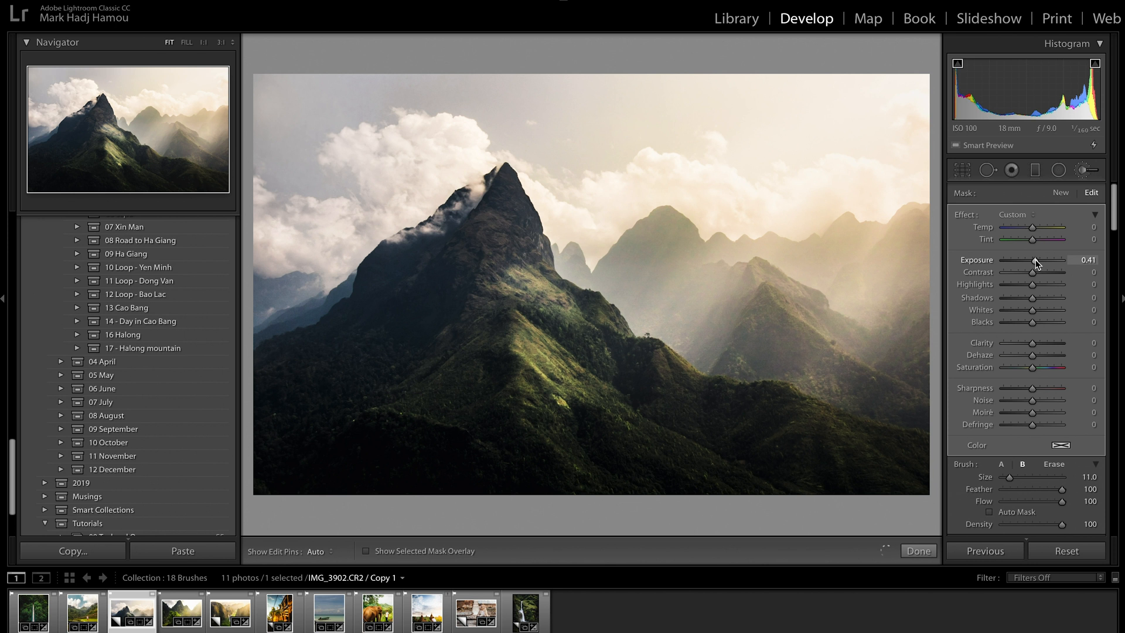
drag(1034, 260, 1036, 261)
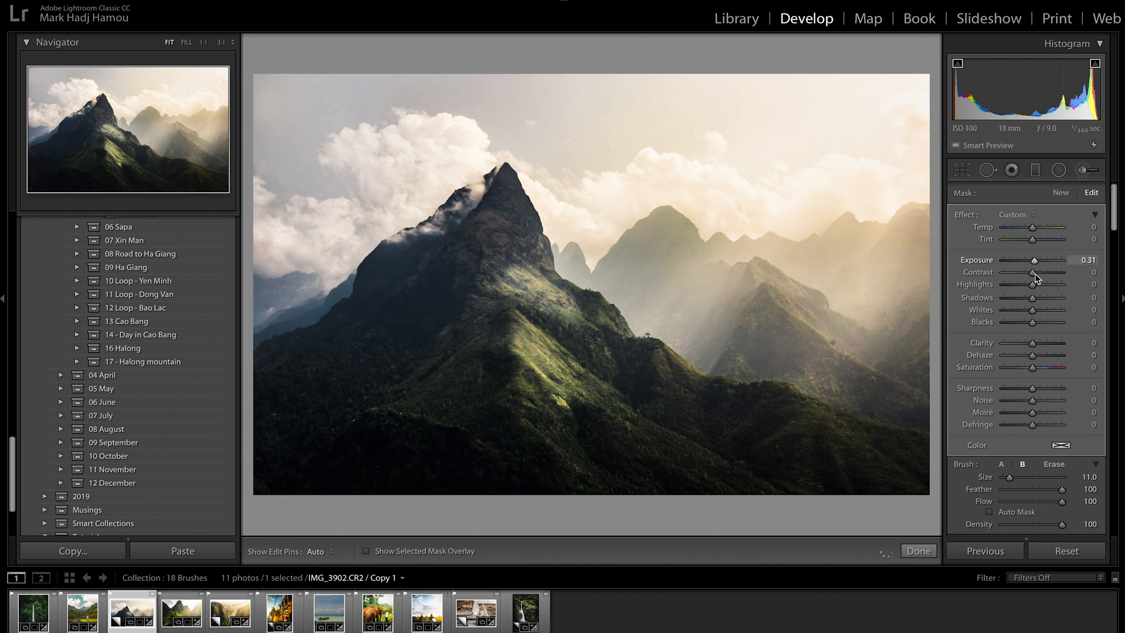
drag(1043, 272, 1045, 273)
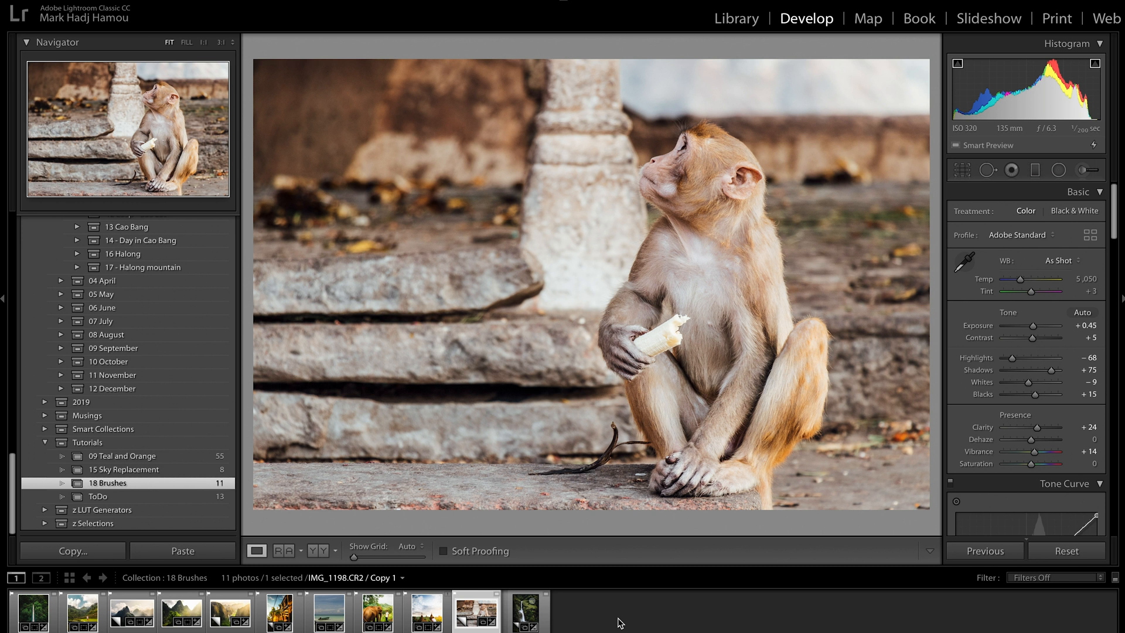
Brush over the monkey at size 14 and set the mask to Exposure 0.00, Sharpness 84 and Clarity 28.
key(k)
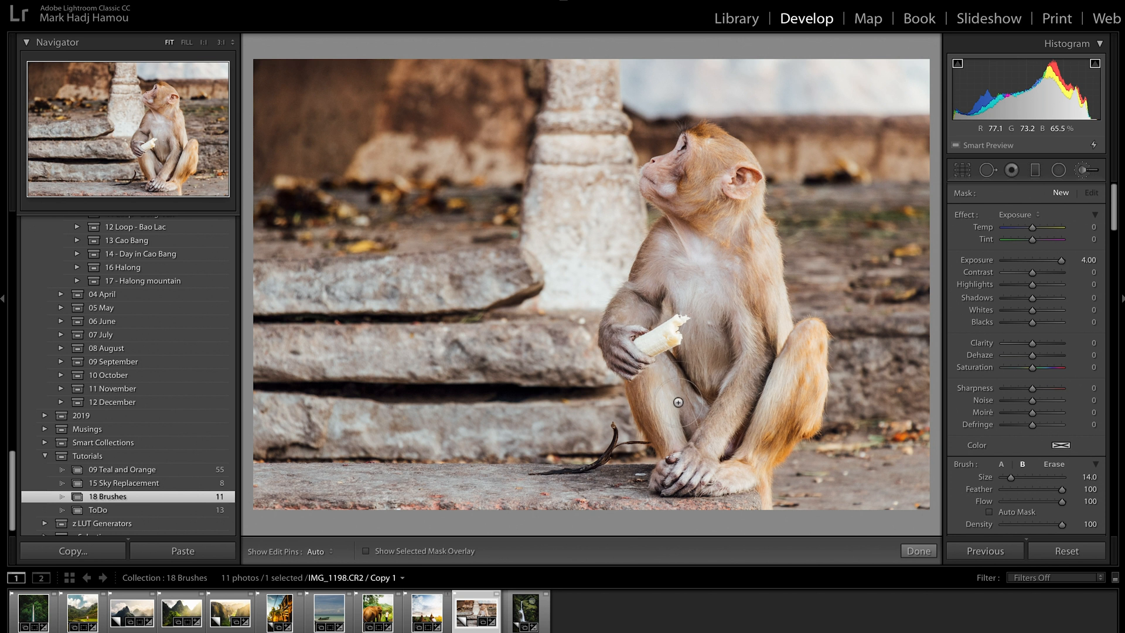
drag(701, 154, 691, 467)
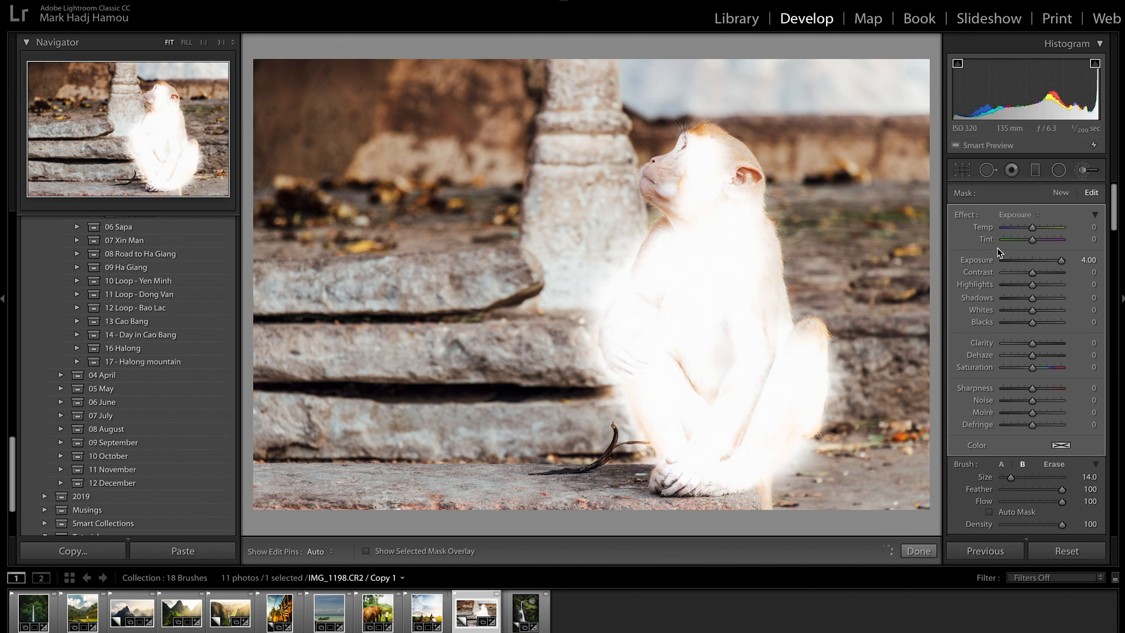
double_click(983, 259)
drag(1033, 388, 1057, 388)
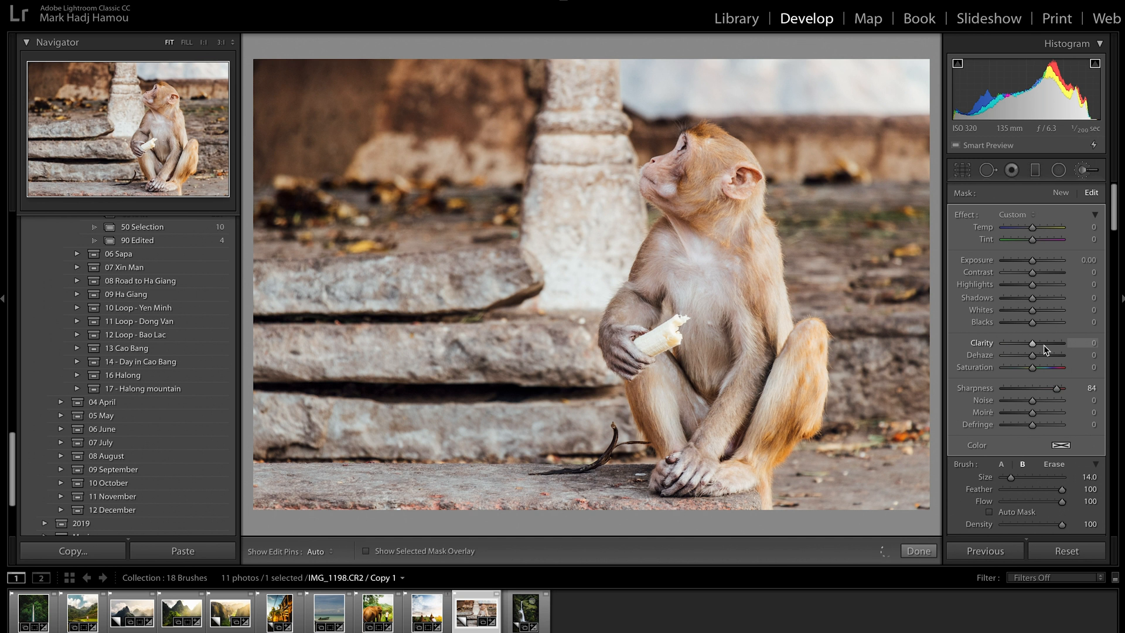
click(1044, 347)
drag(1042, 346, 1042, 346)
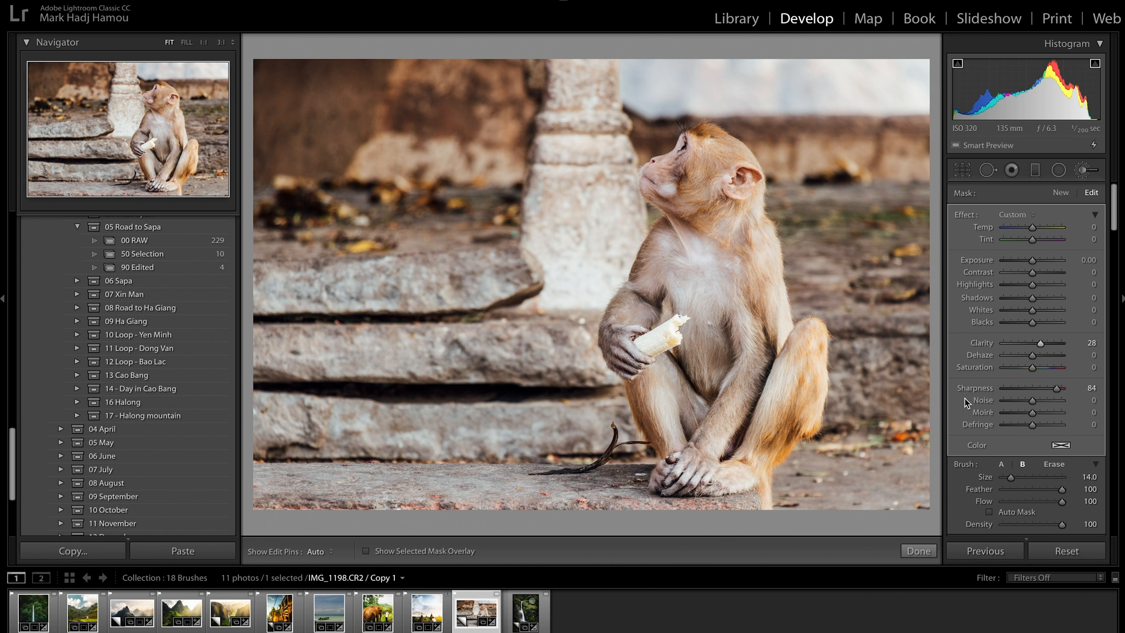
scroll(964, 399, down, 5)
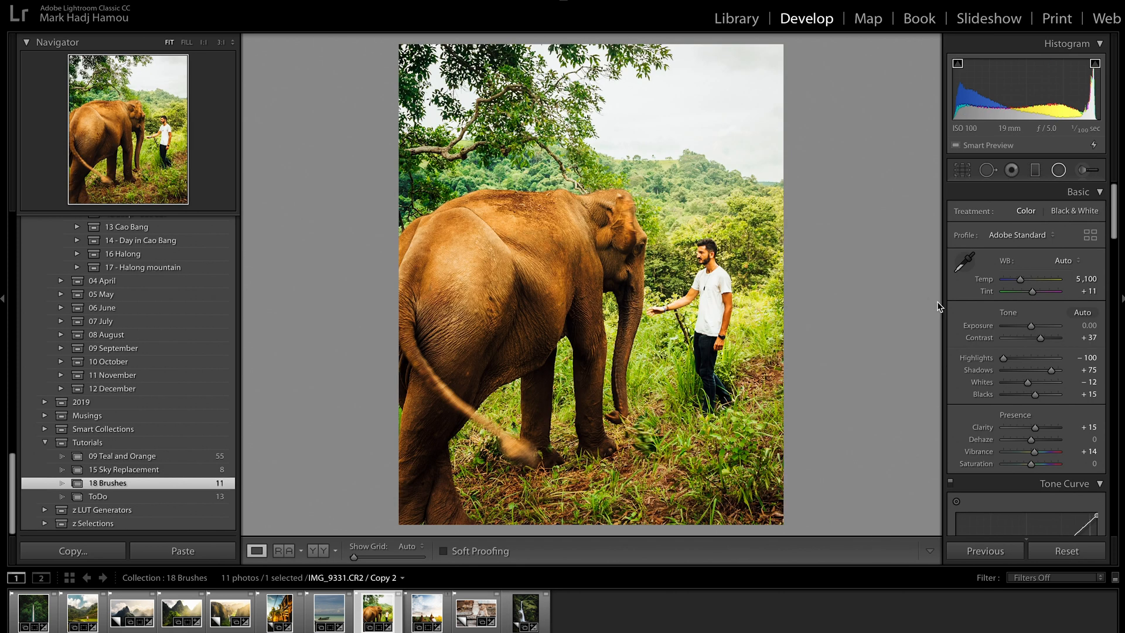
Compare the elephant photo without and with its existing radial filter, and close the filter.
key(k)
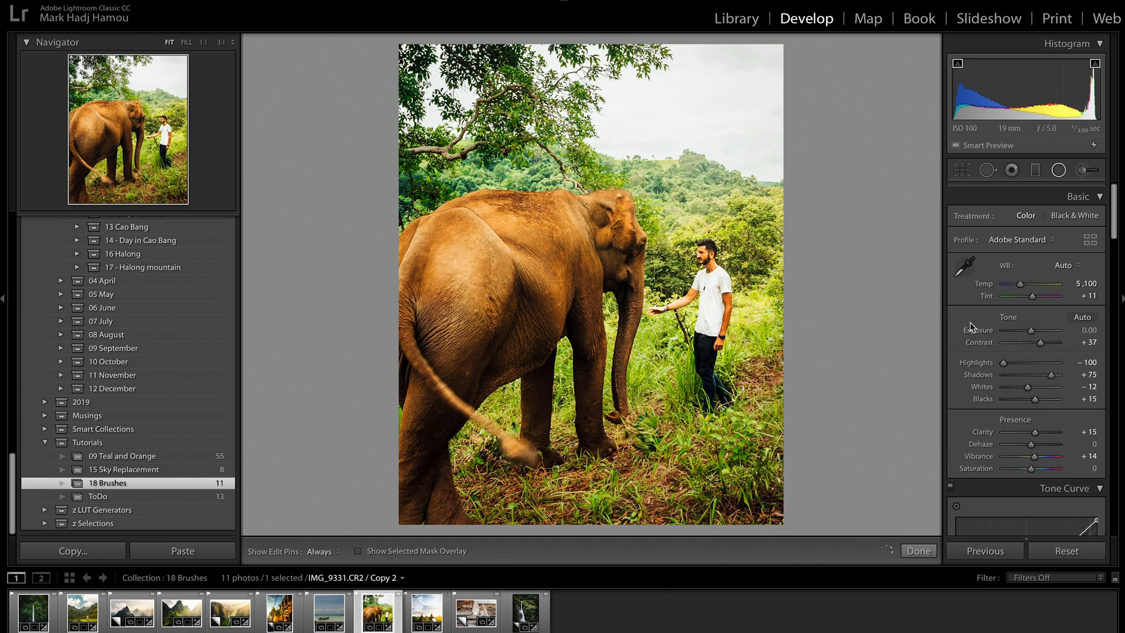
scroll(973, 326, down, 3)
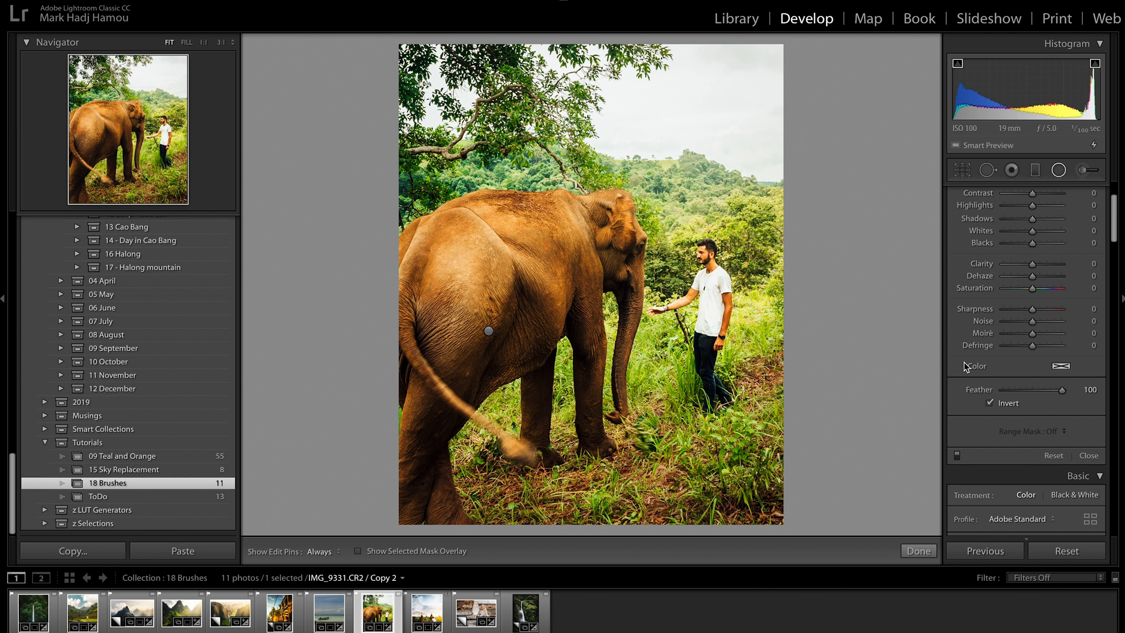
click(958, 455)
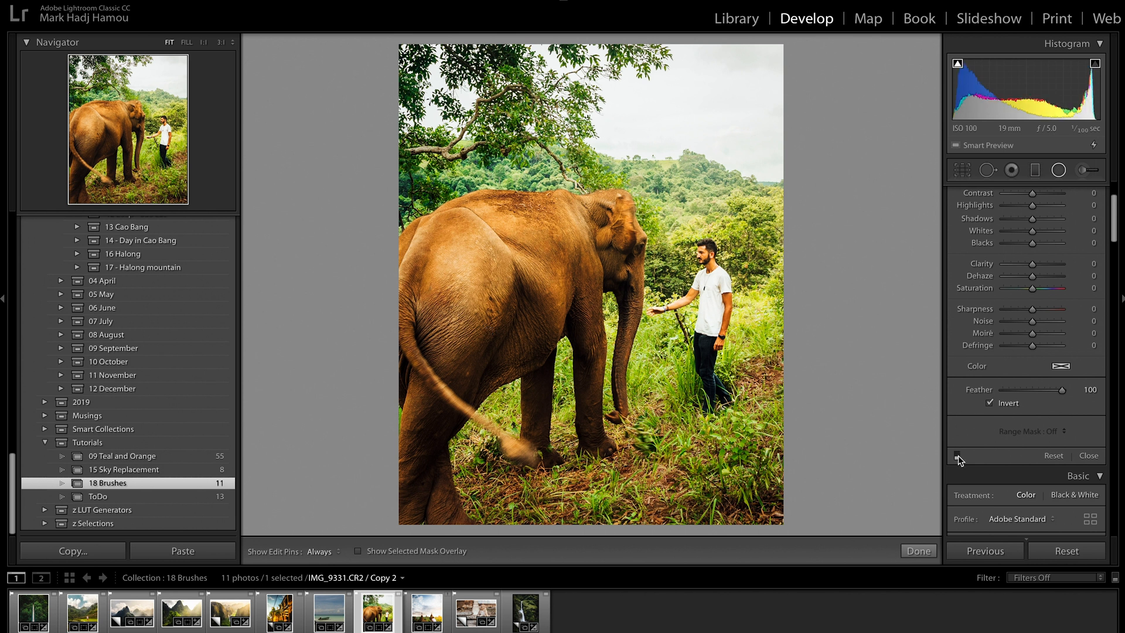
click(958, 456)
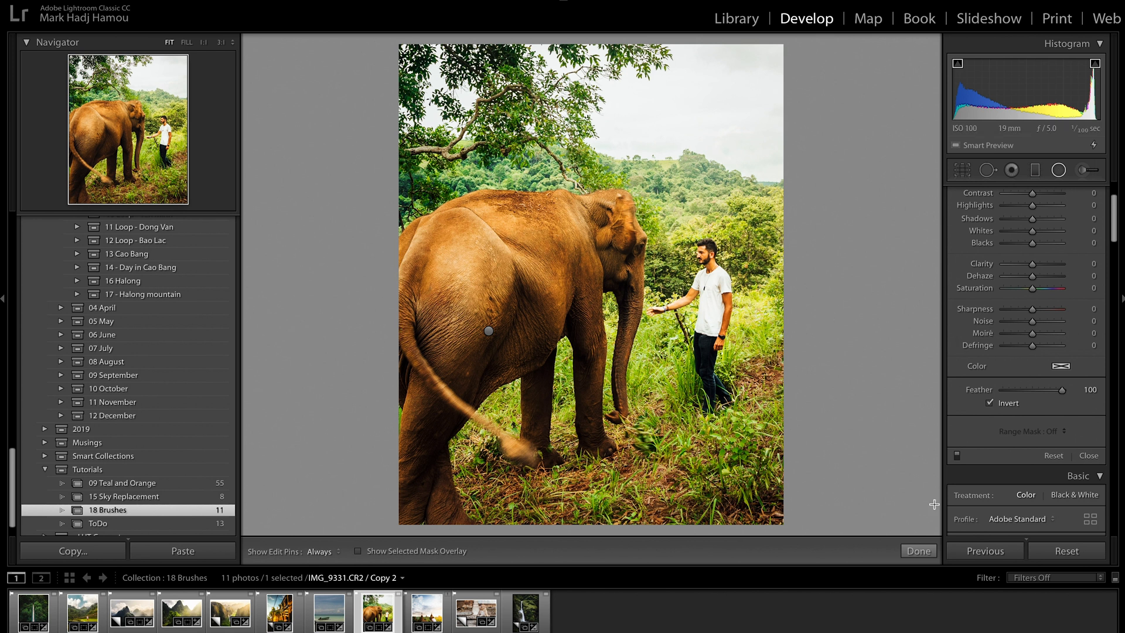
click(919, 553)
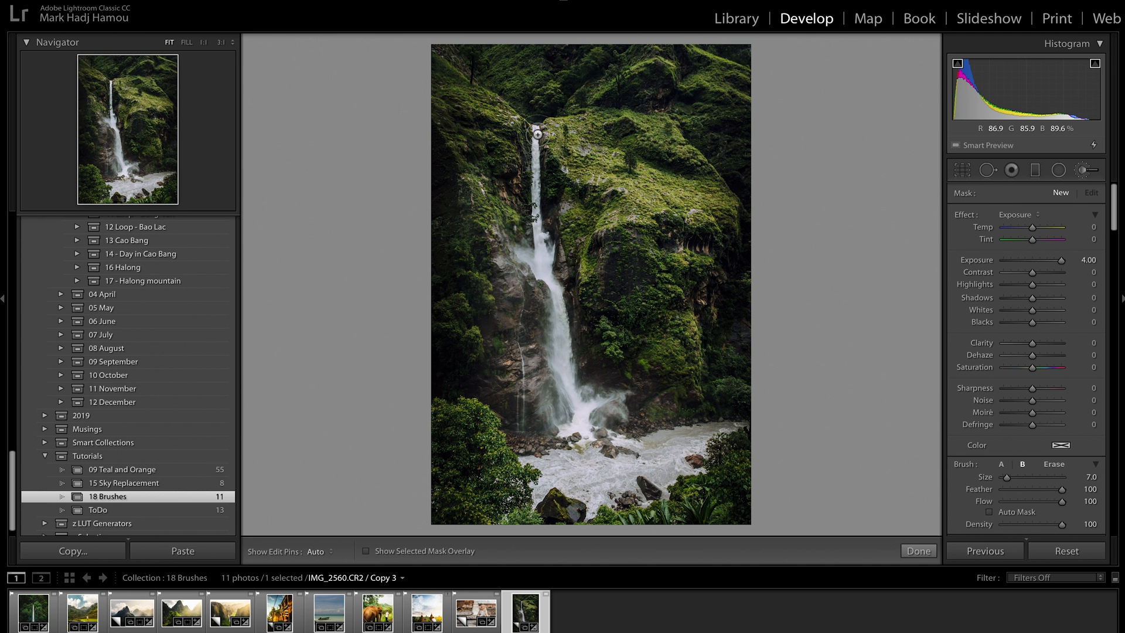
Brush down the waterfall and across the river at its foot in IMG_2560.CR2, using brush size 7.
mouse_move(537, 134)
mouse_down()
mouse_move(542, 258)
mouse_move(556, 296)
mouse_up()
key(h)
drag(565, 346, 575, 426)
mouse_move(543, 484)
mouse_down()
mouse_move(596, 484)
mouse_move(597, 463)
mouse_move(707, 434)
mouse_move(662, 465)
mouse_move(671, 471)
mouse_move(623, 471)
mouse_move(590, 427)
mouse_move(615, 402)
mouse_move(574, 410)
mouse_move(550, 413)
mouse_up()
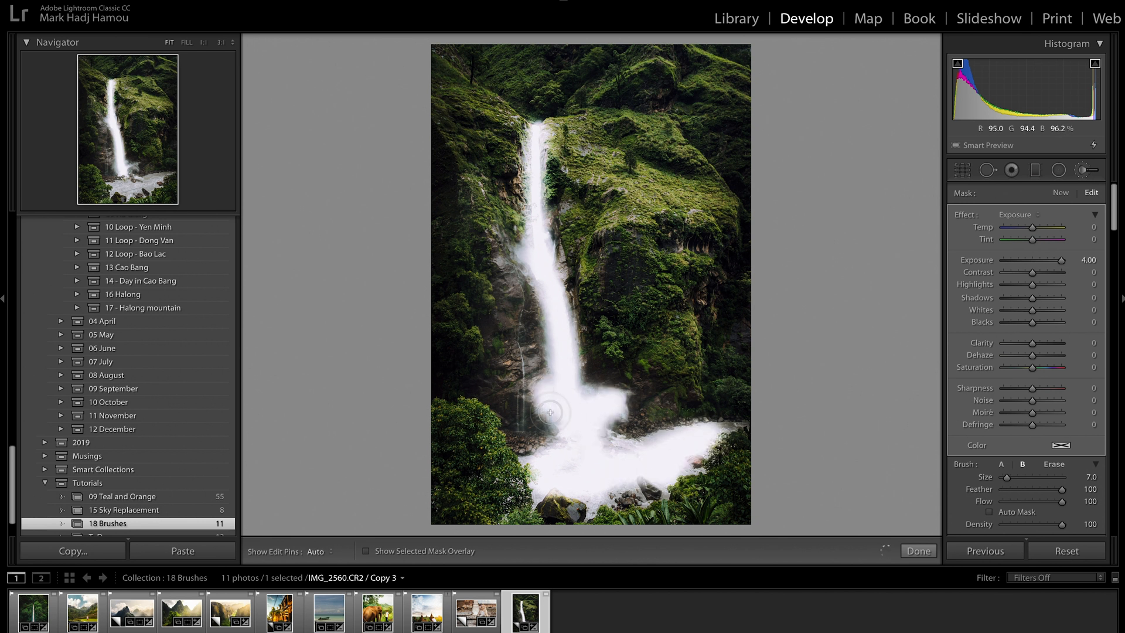
Cool and brighten the water by setting its mask to Temp −71, Saturation −91 and Exposure 1.27.
double_click(984, 260)
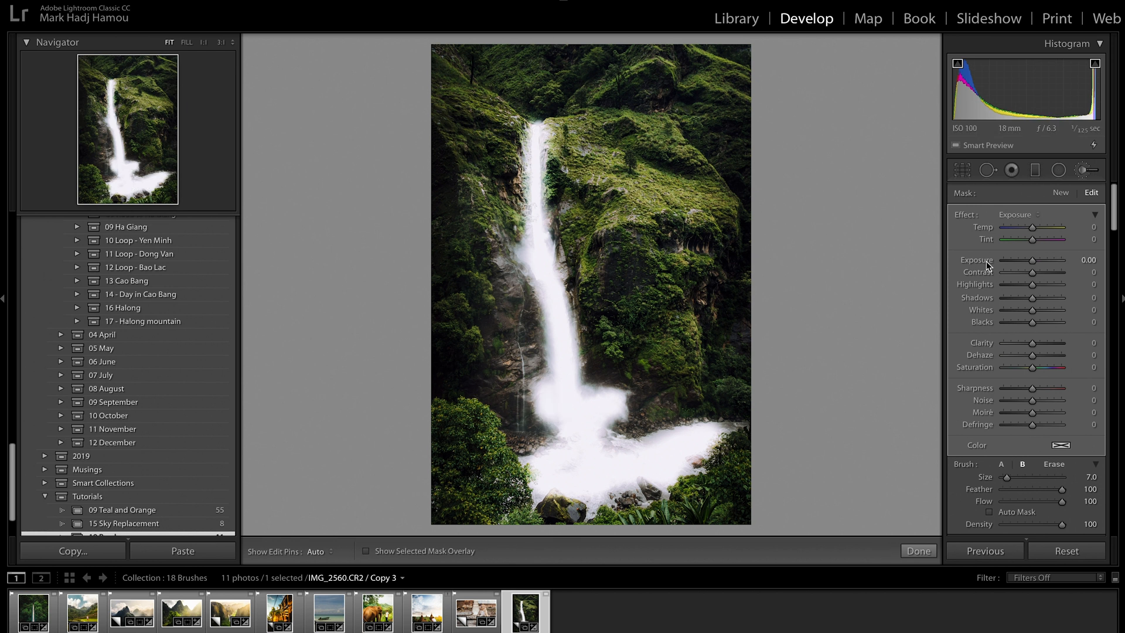
click(1011, 229)
drag(1011, 229, 1012, 229)
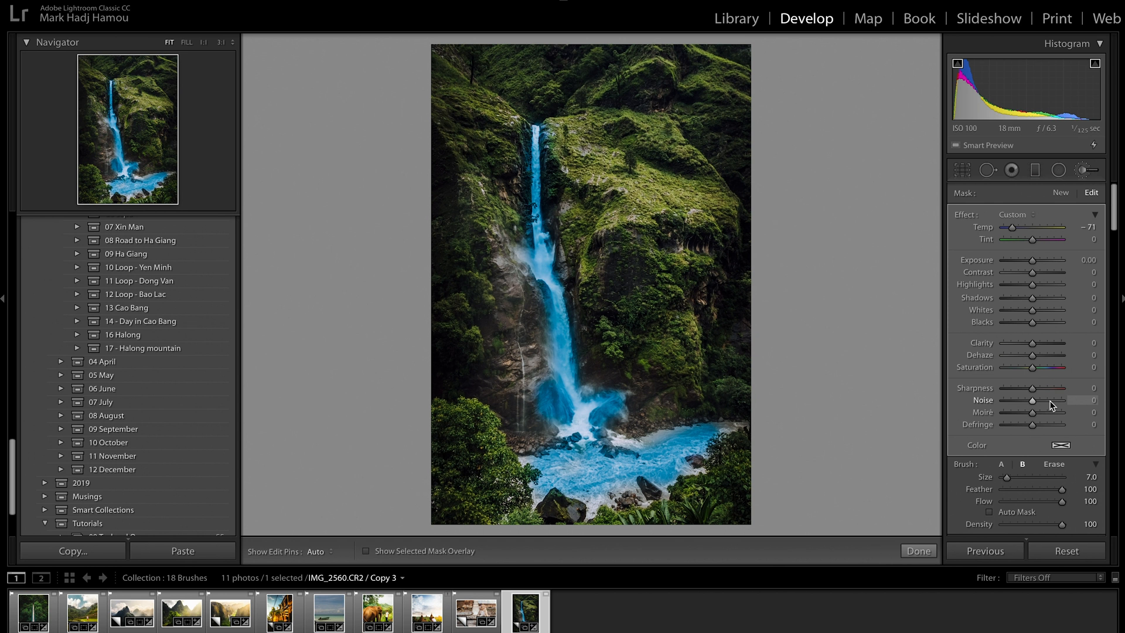
drag(1014, 368, 1005, 375)
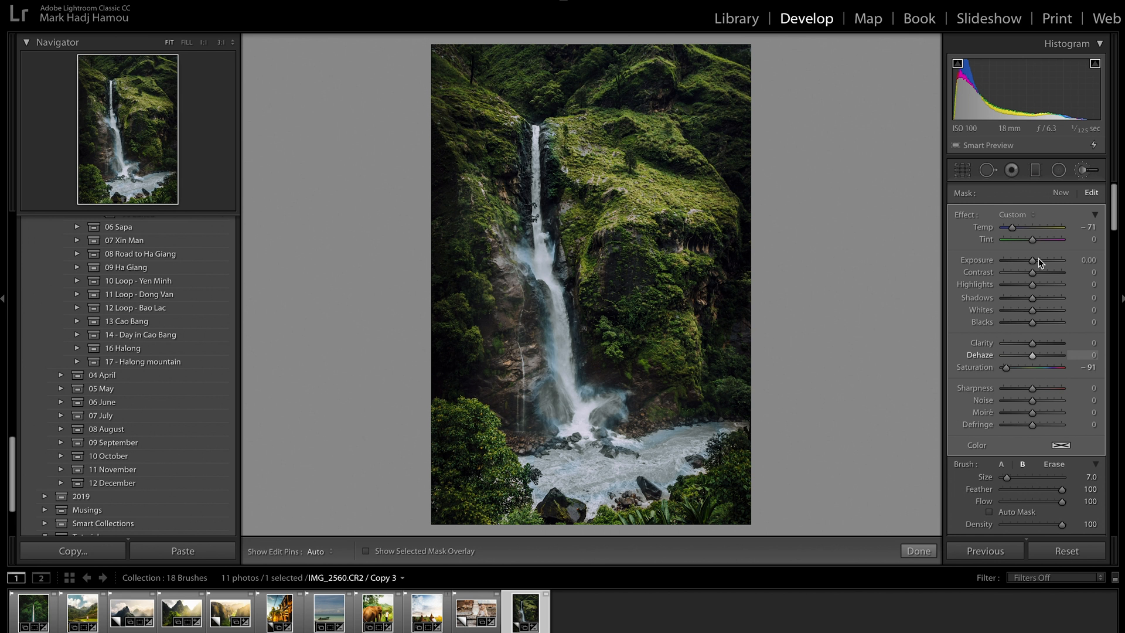
drag(1039, 261, 1042, 262)
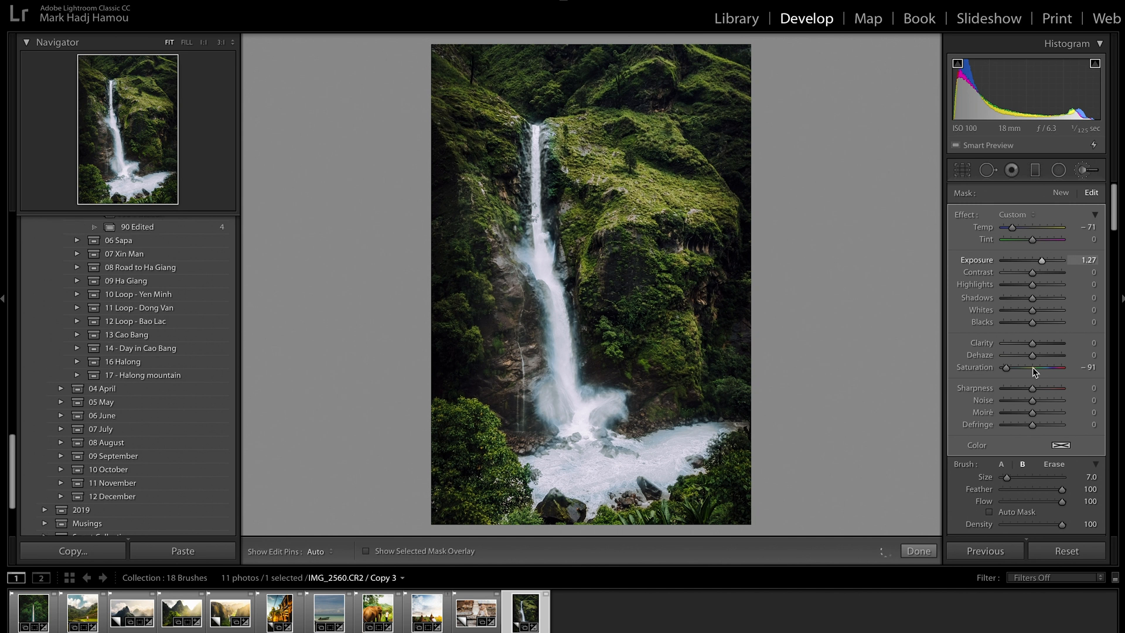
Refine the water mask by setting Dehaze to −10, Highlights to −16 and Exposure to 1.94.
drag(1033, 355, 1031, 356)
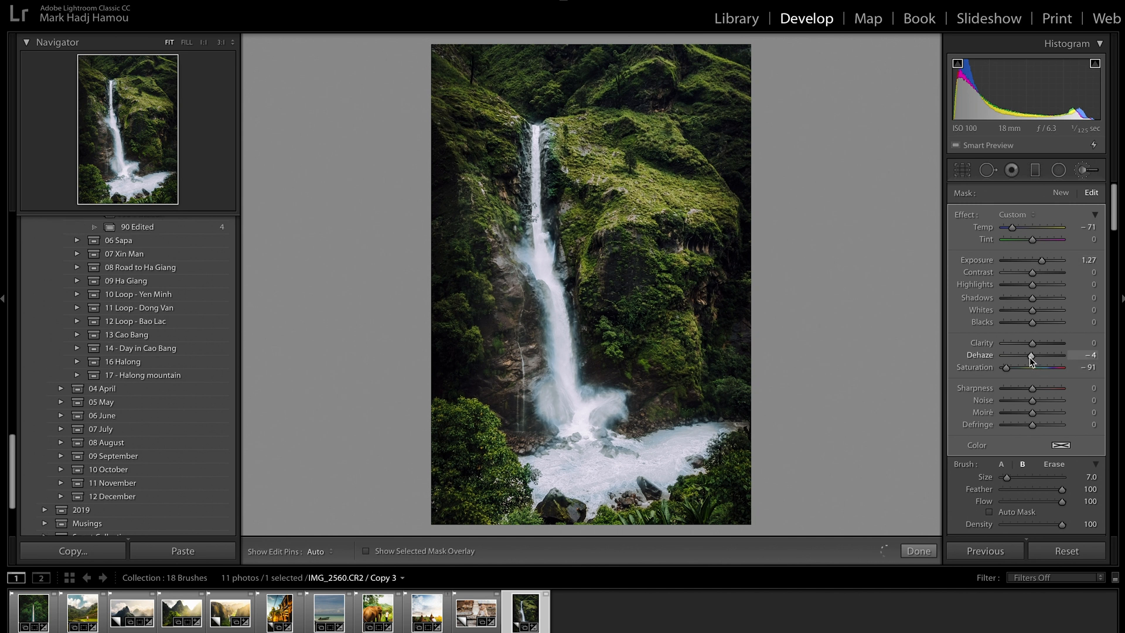
drag(1030, 357, 1030, 356)
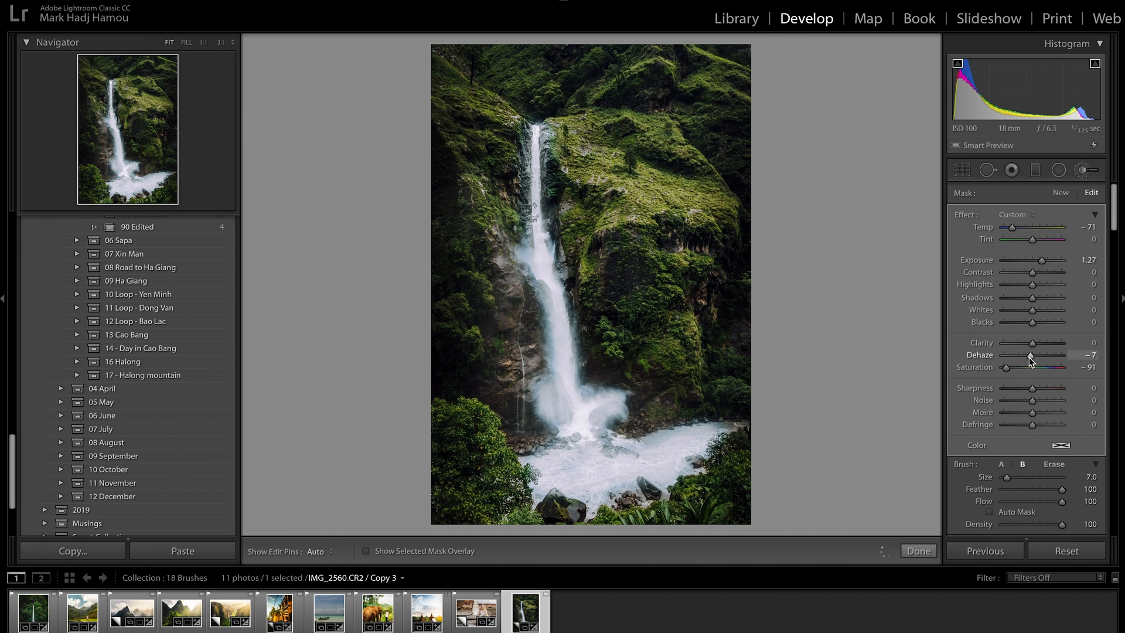
drag(1029, 357, 1029, 357)
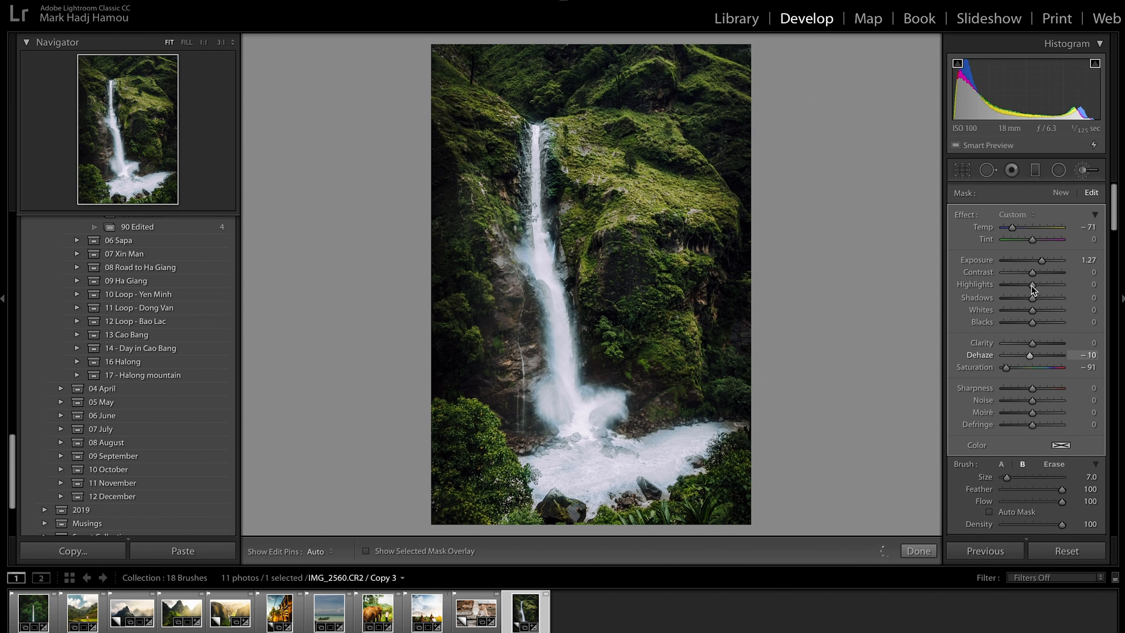
drag(1031, 286, 1027, 287)
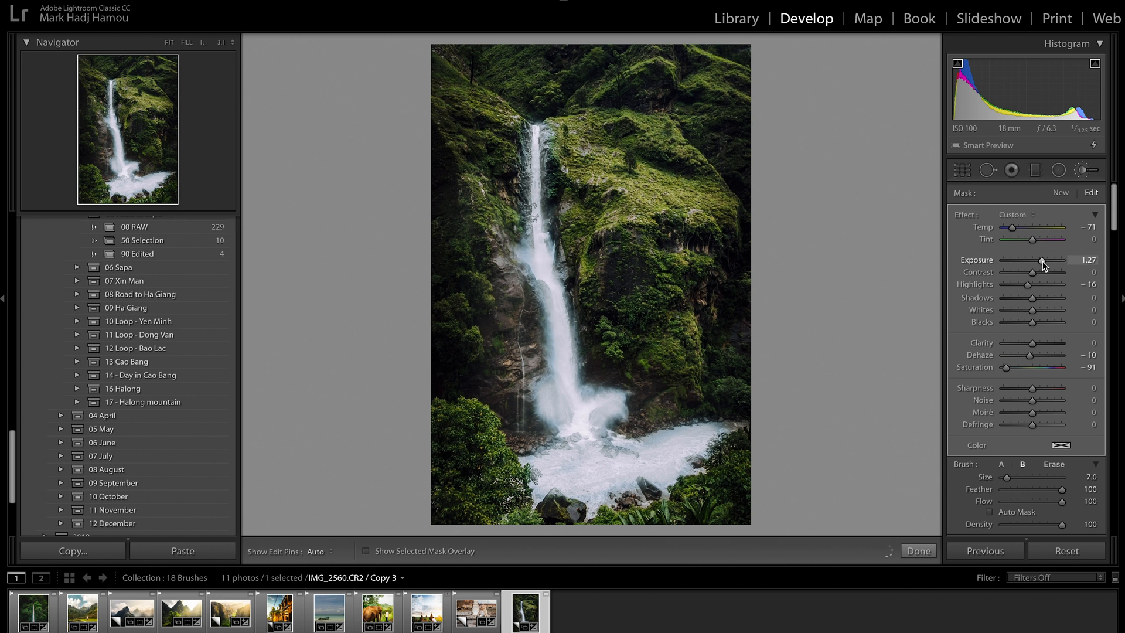
drag(1043, 262, 1045, 260)
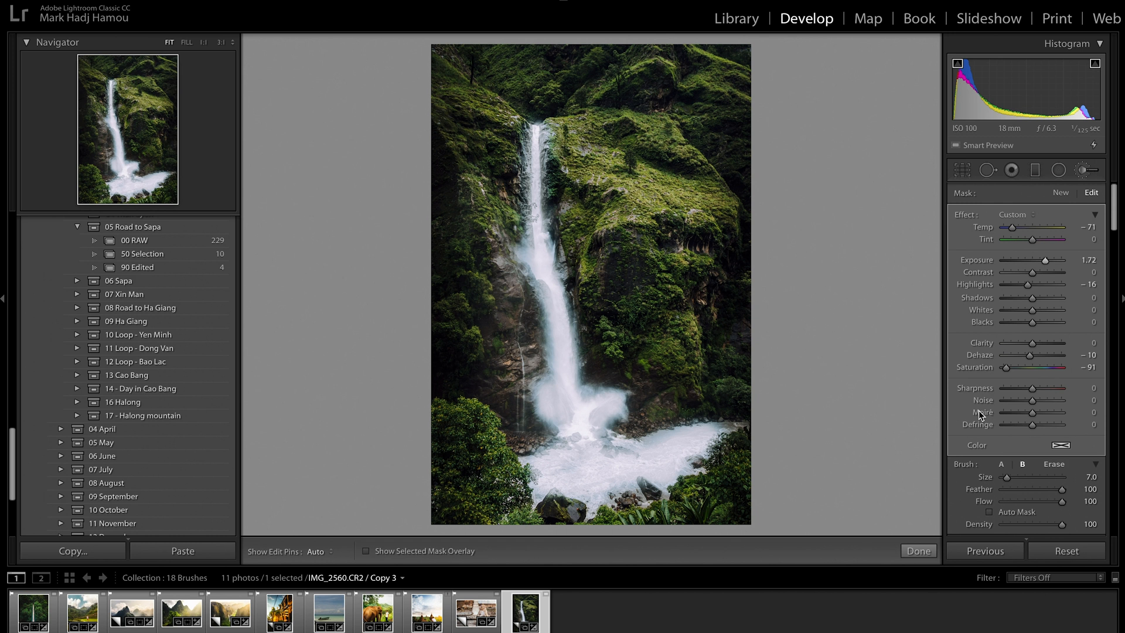
drag(1046, 263, 1048, 264)
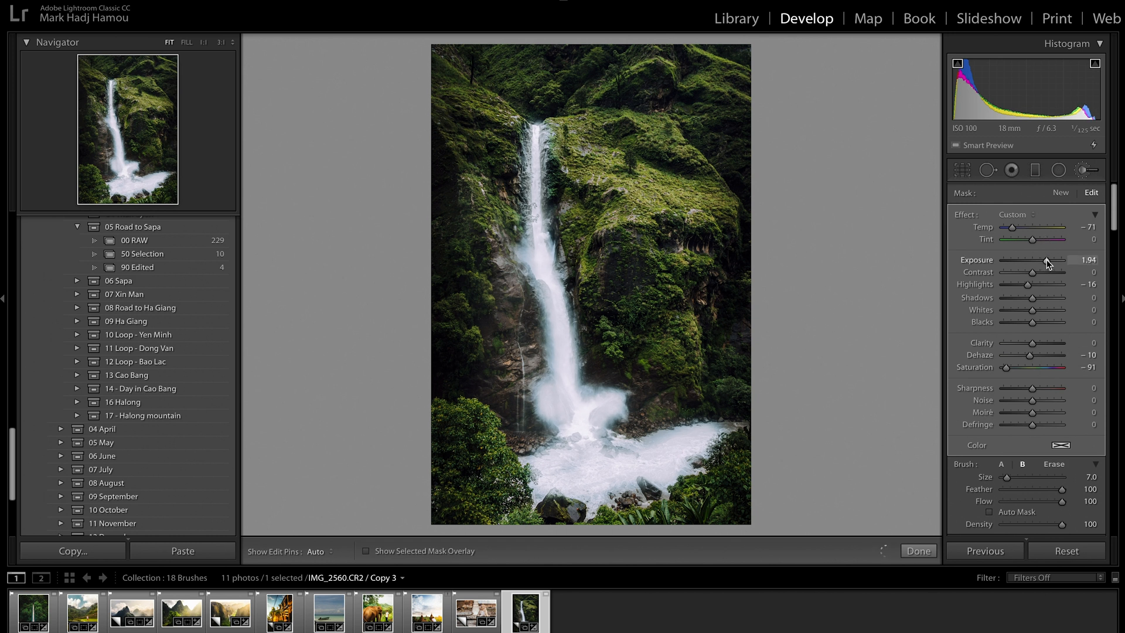
Switch the brush to Erase at size 19 for the waterfall mask, and toggle the visibility of its edit pin.
scroll(961, 426, down, 3)
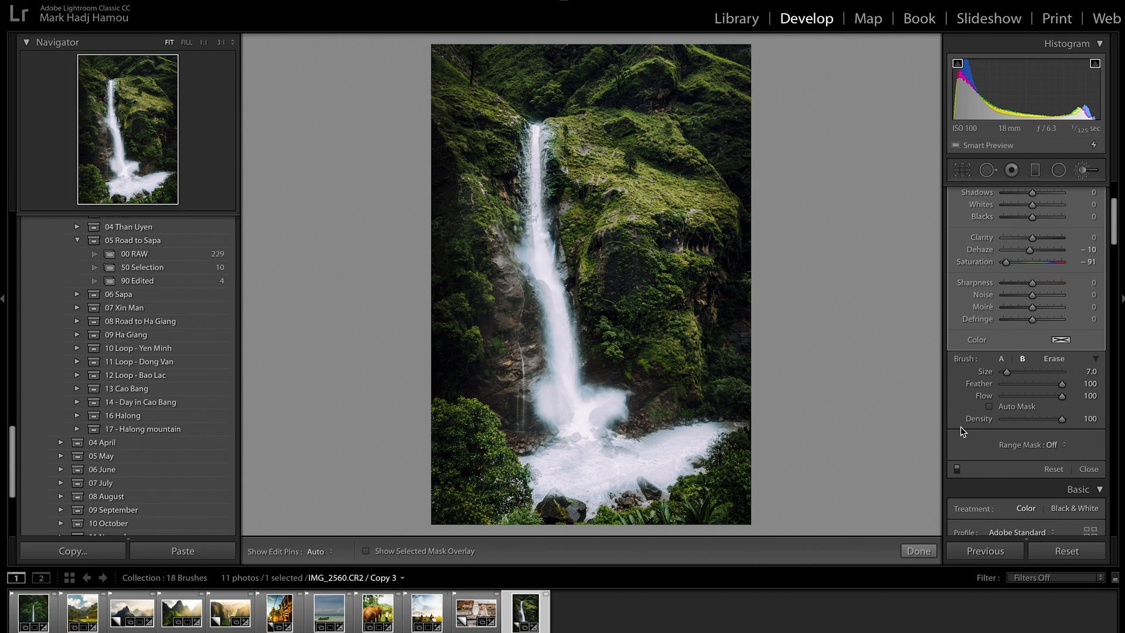
key(alt)
scroll(560, 156, down, 5)
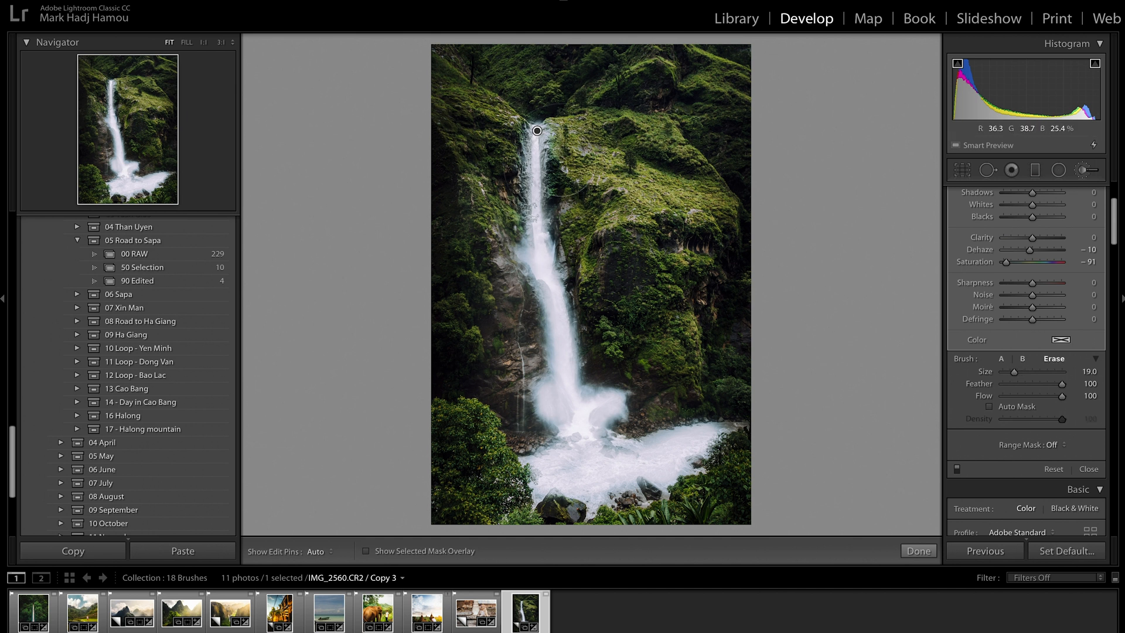
key(h)
scroll(562, 140, down, 3)
scroll(563, 120, down, 5)
key(h)
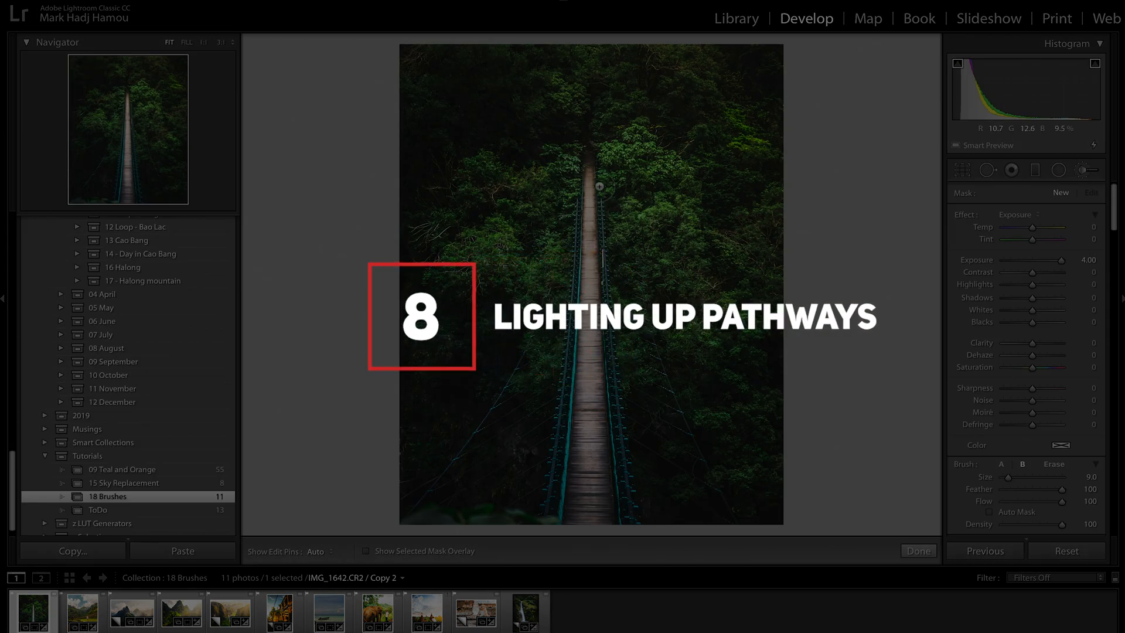
Brush along the suspension bridge walkway in IMG_1642.CR2 from its far end to the foreground, using brush size 5.
scroll(693, 227, down, 1)
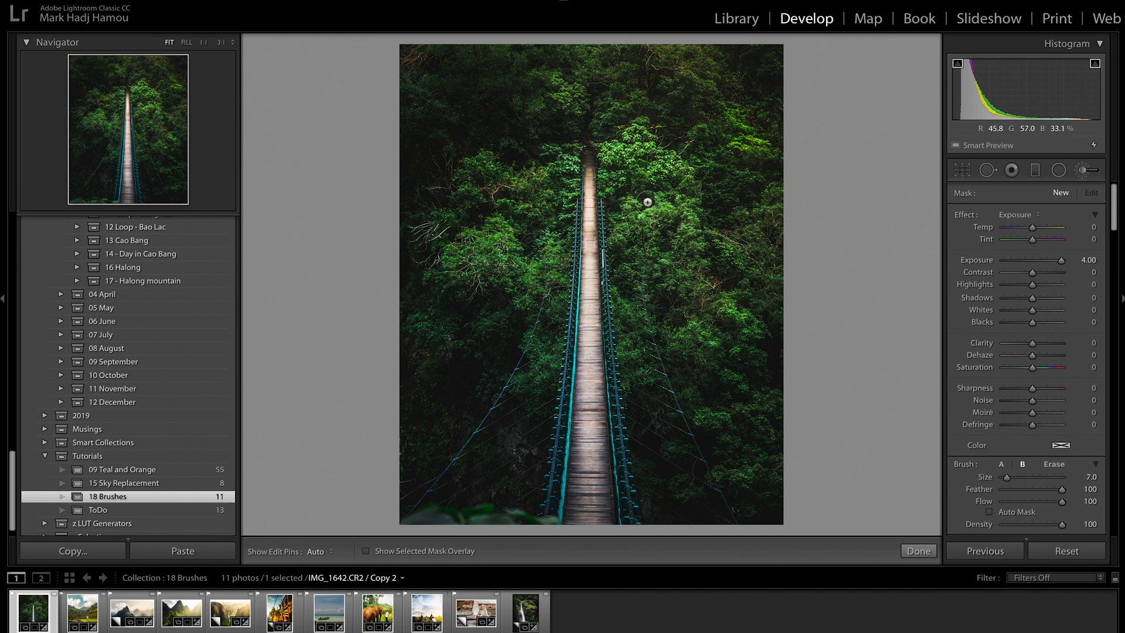
scroll(590, 162, up, 2)
scroll(590, 162, down, 3)
drag(590, 162, 588, 285)
scroll(589, 286, down, 1)
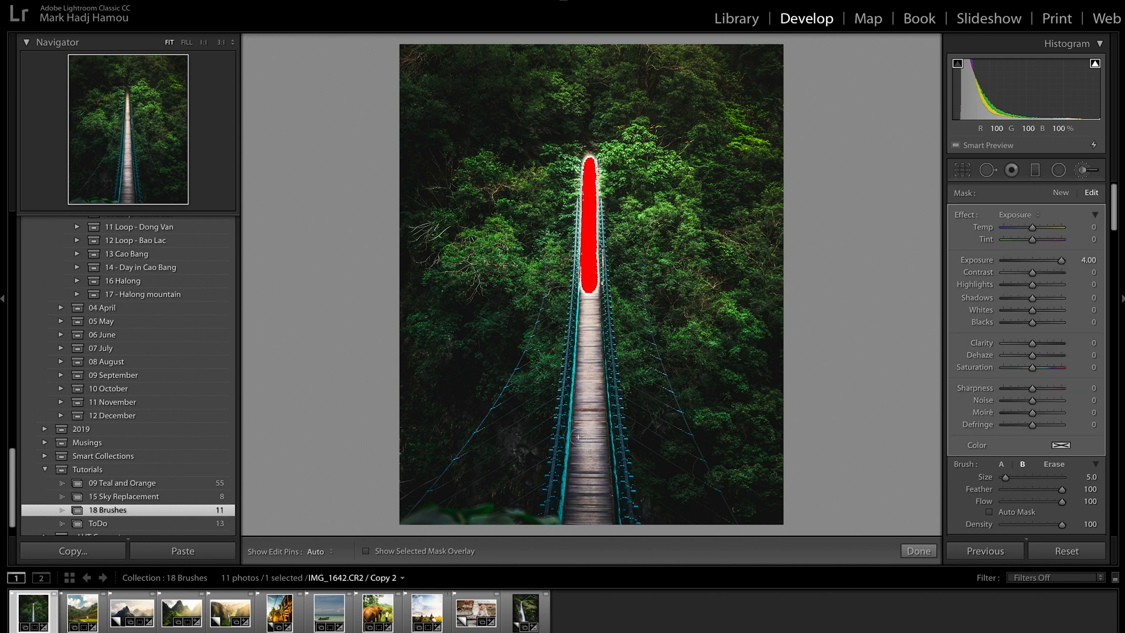
shift+click(575, 503)
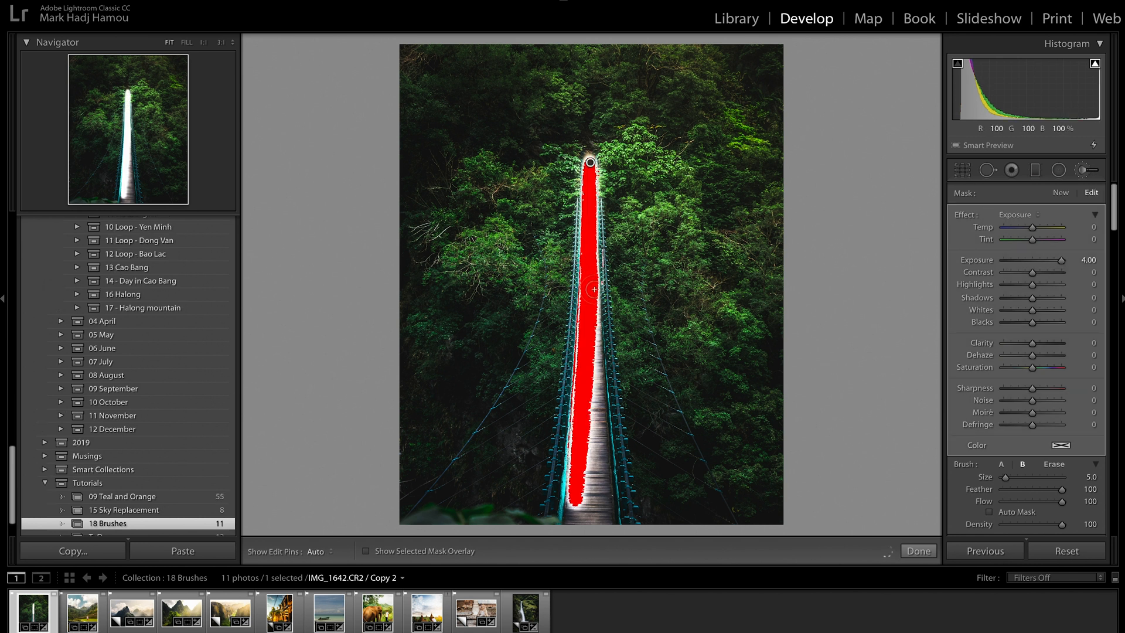
mouse_move(598, 381)
mouse_down()
mouse_move(595, 510)
mouse_move(586, 482)
mouse_move(600, 507)
mouse_move(562, 504)
mouse_move(586, 494)
mouse_move(587, 513)
mouse_up()
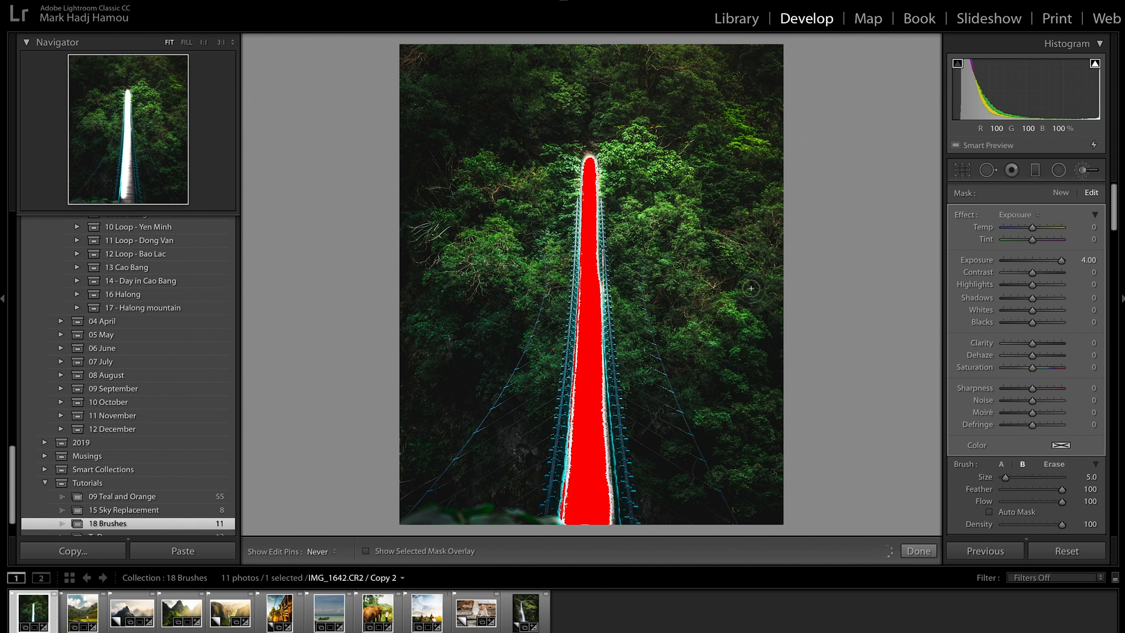
Set the bridge walkway mask's Exposure to 0.15 and raise its Clarity.
double_click(983, 262)
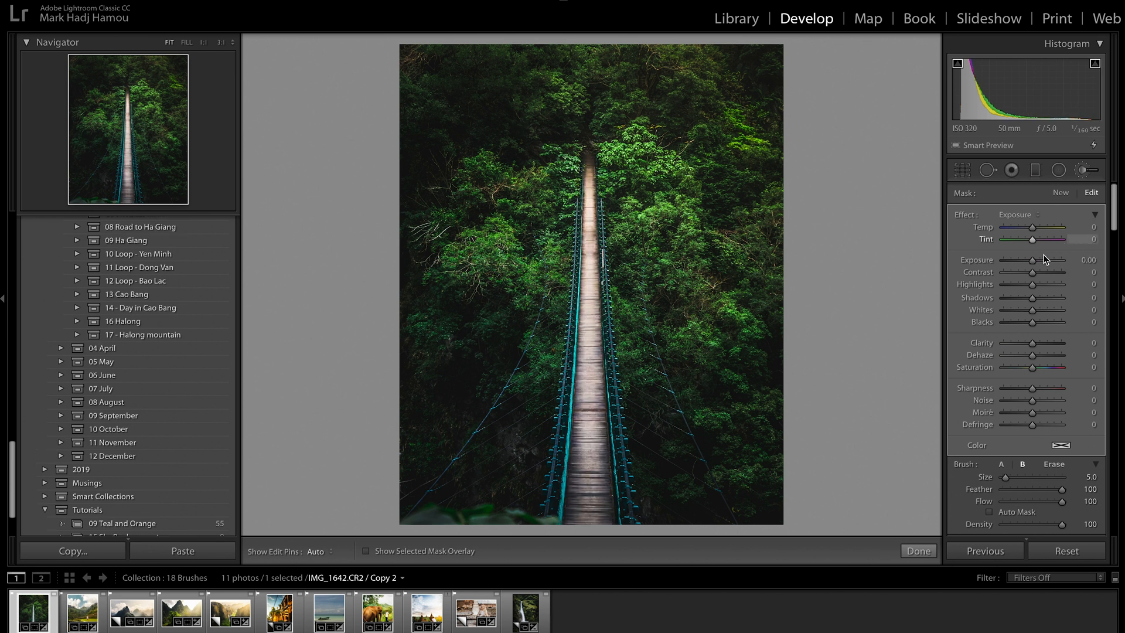
drag(1034, 261, 1036, 261)
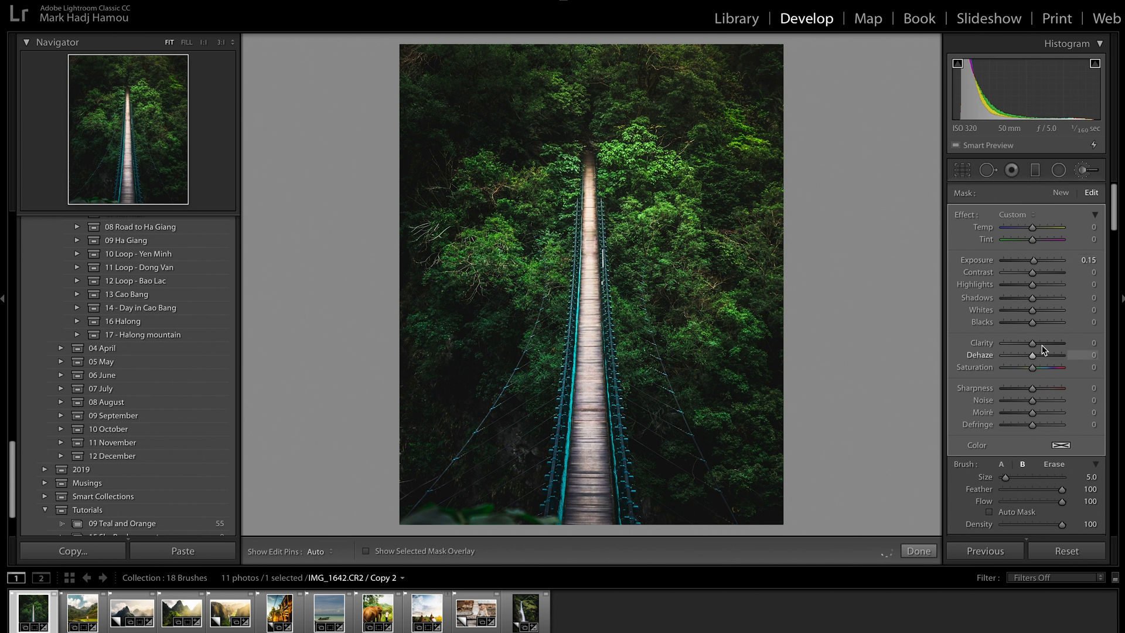
drag(1040, 343, 1042, 343)
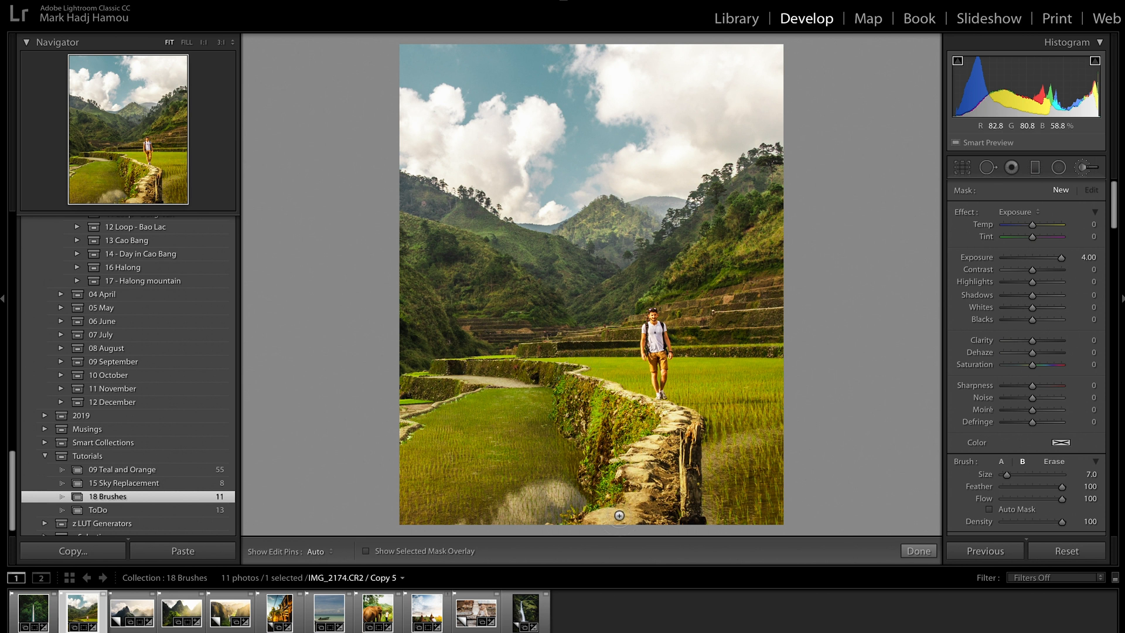
Brush along the top of the stone path in IMG_2174.CR2 from the foreground to beyond the man, finishing at brush size 4.
mouse_move(609, 519)
mouse_down()
mouse_move(615, 490)
mouse_move(656, 439)
mouse_up()
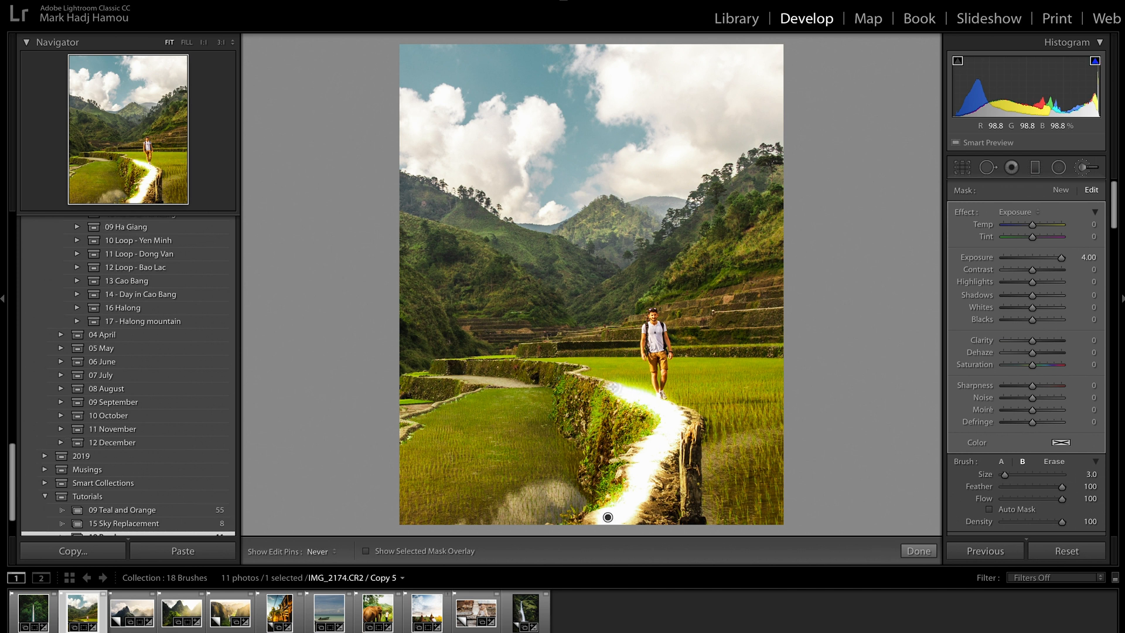
drag(606, 384, 566, 370)
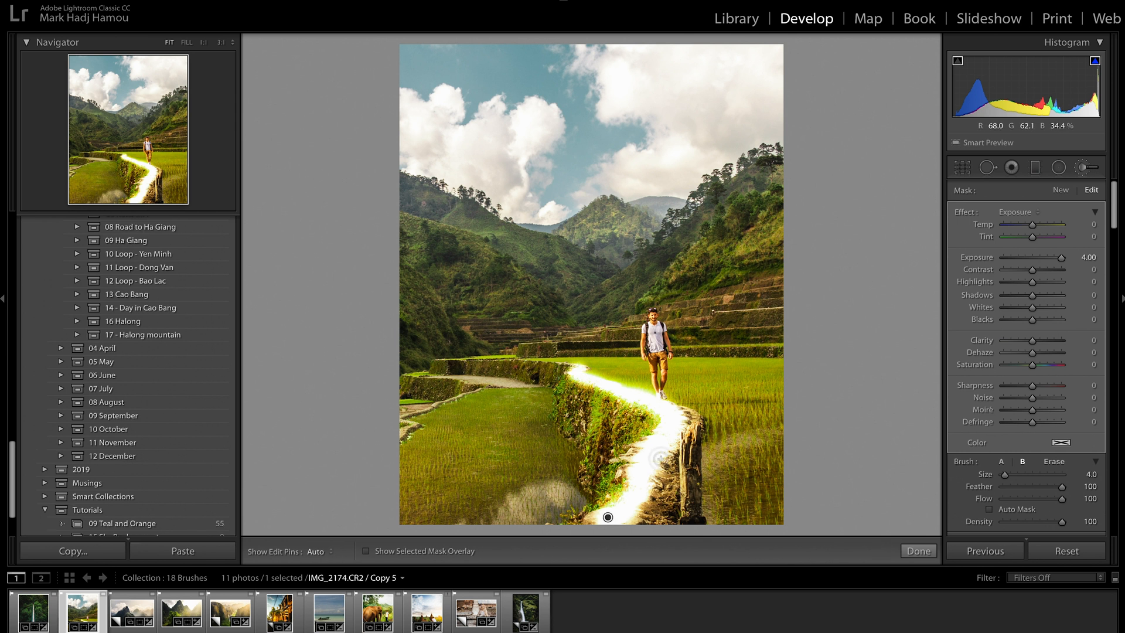
mouse_move(657, 462)
mouse_down()
mouse_move(626, 523)
mouse_move(646, 496)
mouse_up()
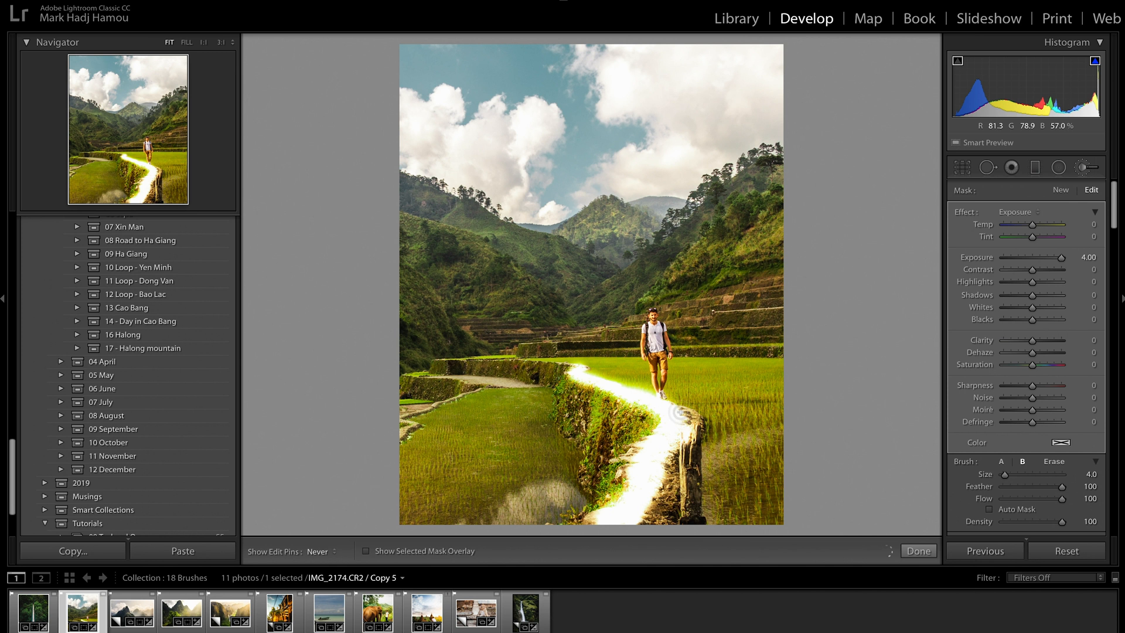
Light up the stone path by setting its mask to Exposure 0.71, Contrast 30 and Shadows −23, and finish the brush edit.
double_click(983, 260)
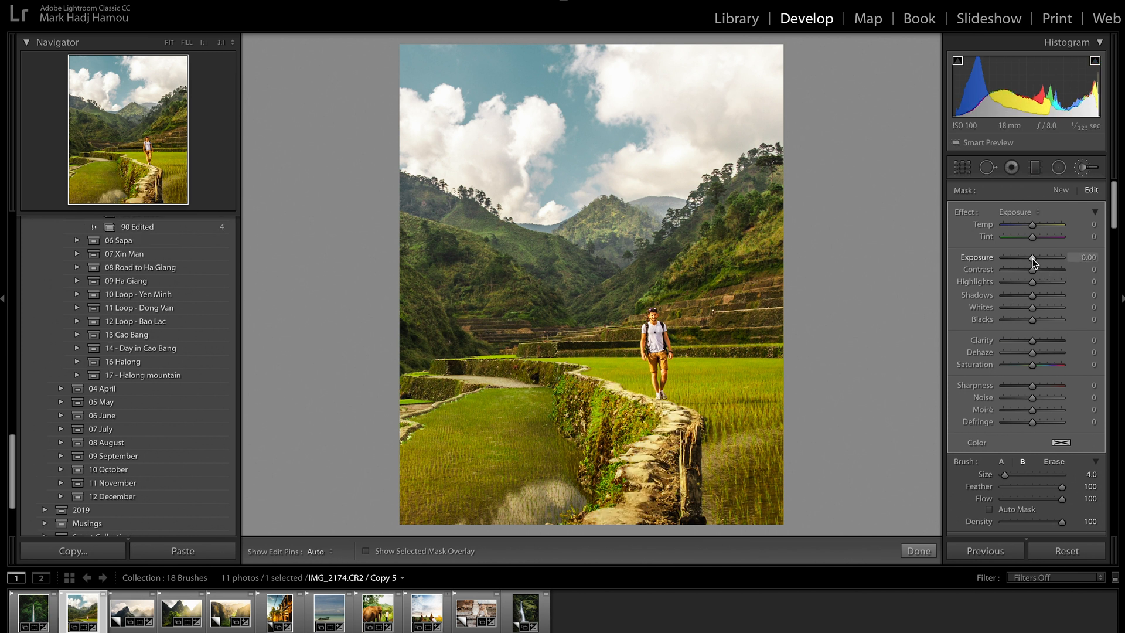
drag(1035, 258, 1038, 259)
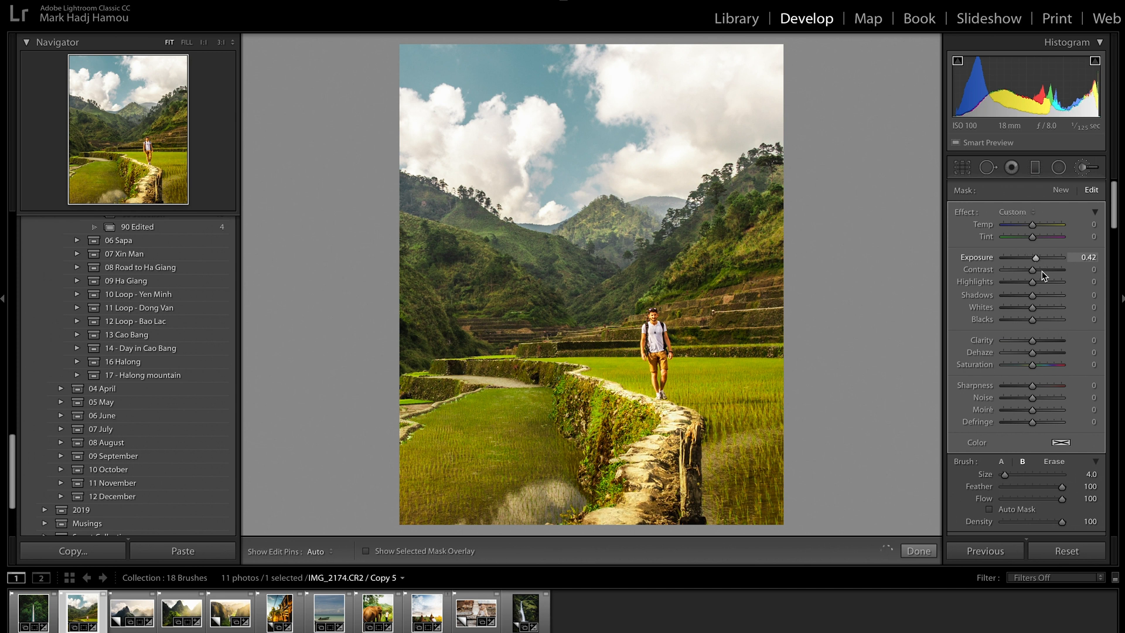
click(1041, 271)
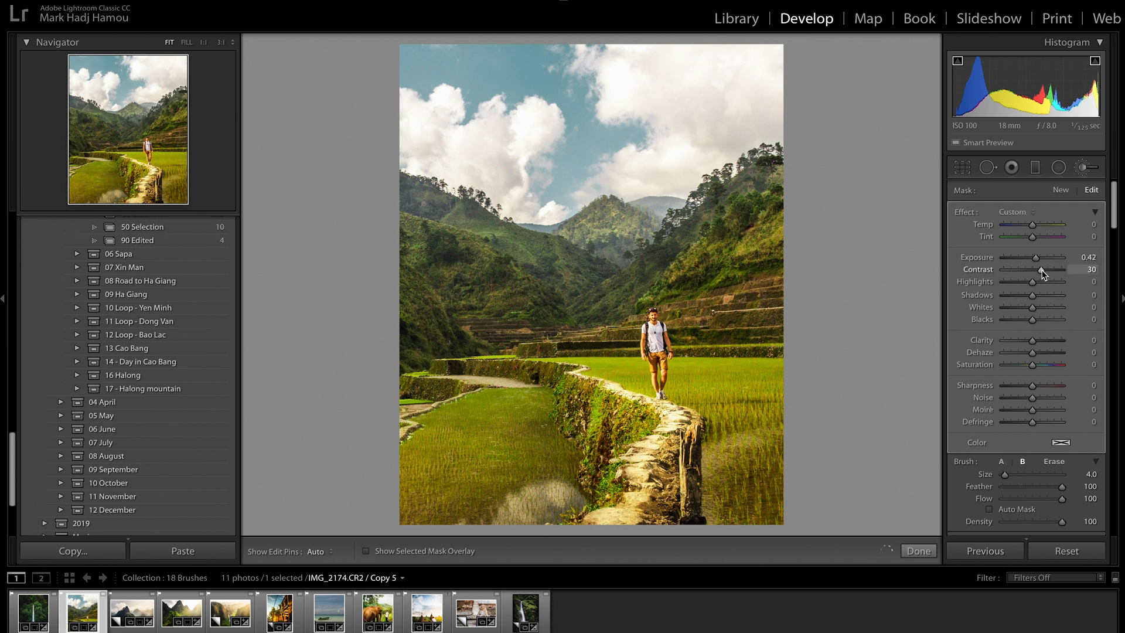
click(1024, 296)
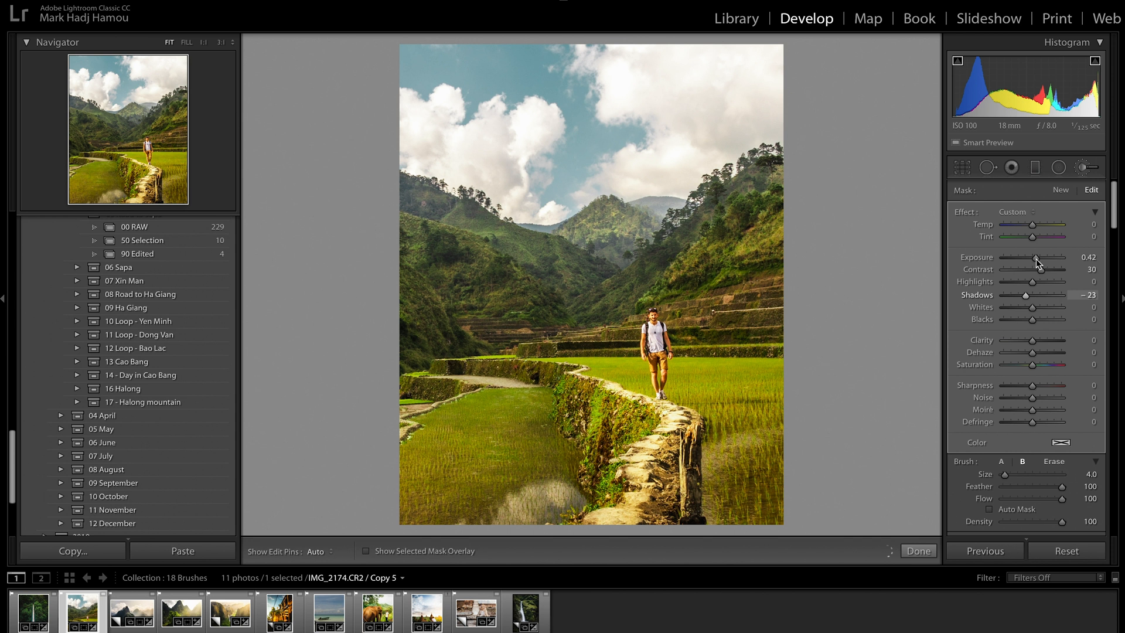
drag(1036, 259, 1038, 258)
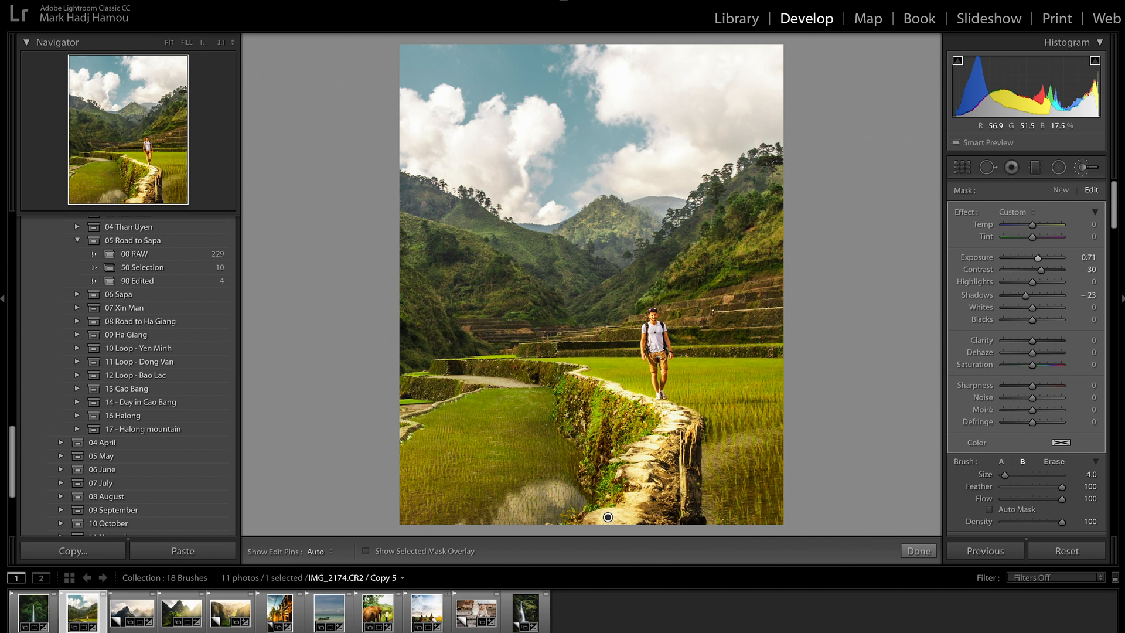
click(919, 551)
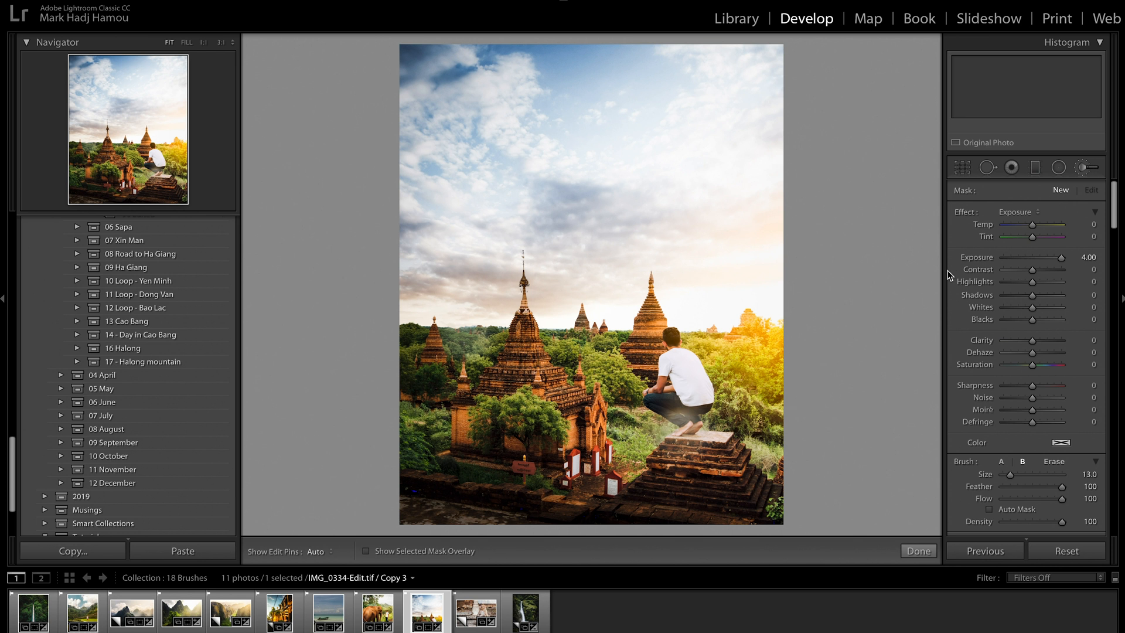
Configure a new adjustment brush for IMG_0334-Edit.tif with Exposure 0, Shadows −80 and brush size 6.
double_click(983, 258)
click(1009, 296)
drag(1009, 298, 1009, 300)
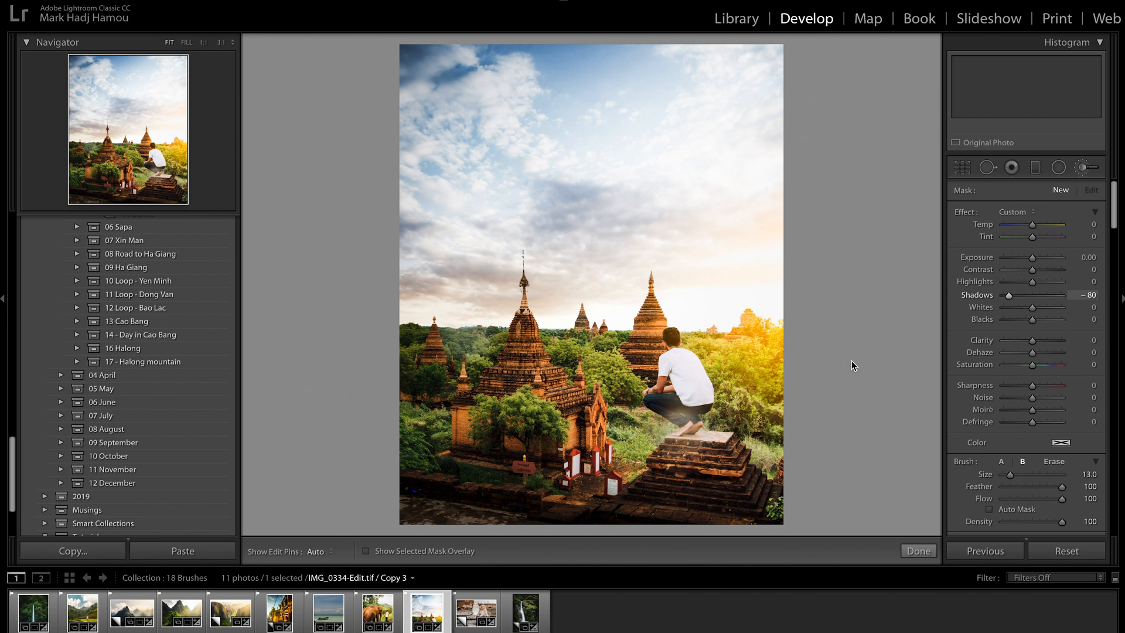
scroll(522, 328, down, 5)
scroll(522, 326, down, 2)
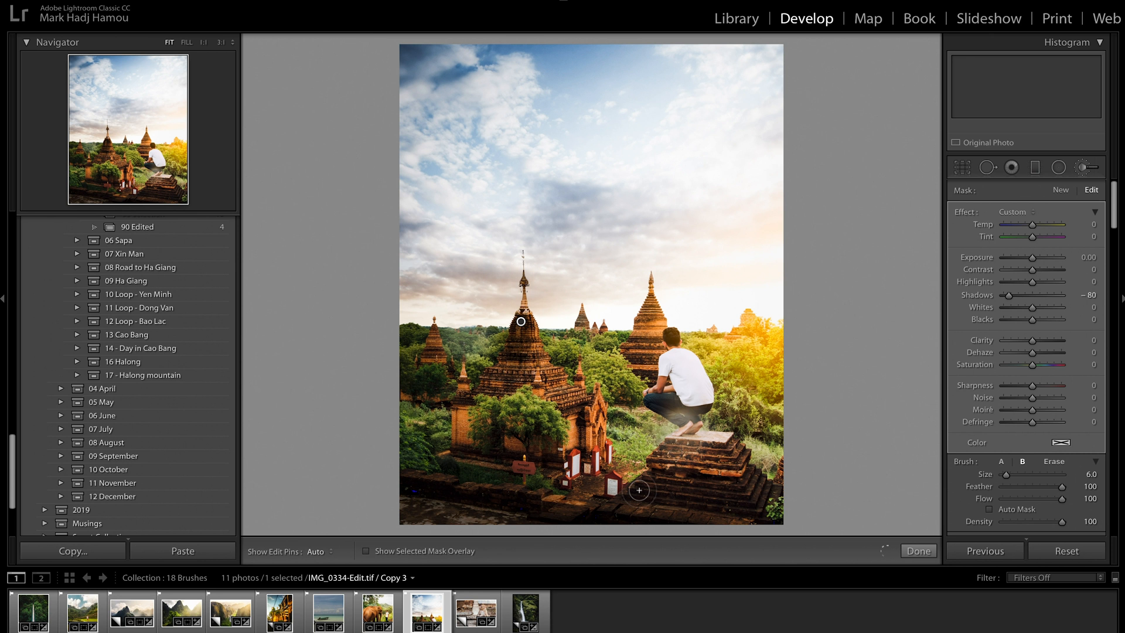
Paint the darkened shadows over the stepped pedestal at brush size 6 and over the stupa behind the man at size 2.
mouse_move(639, 490)
mouse_down()
mouse_move(679, 448)
mouse_move(671, 458)
mouse_up()
key(h)
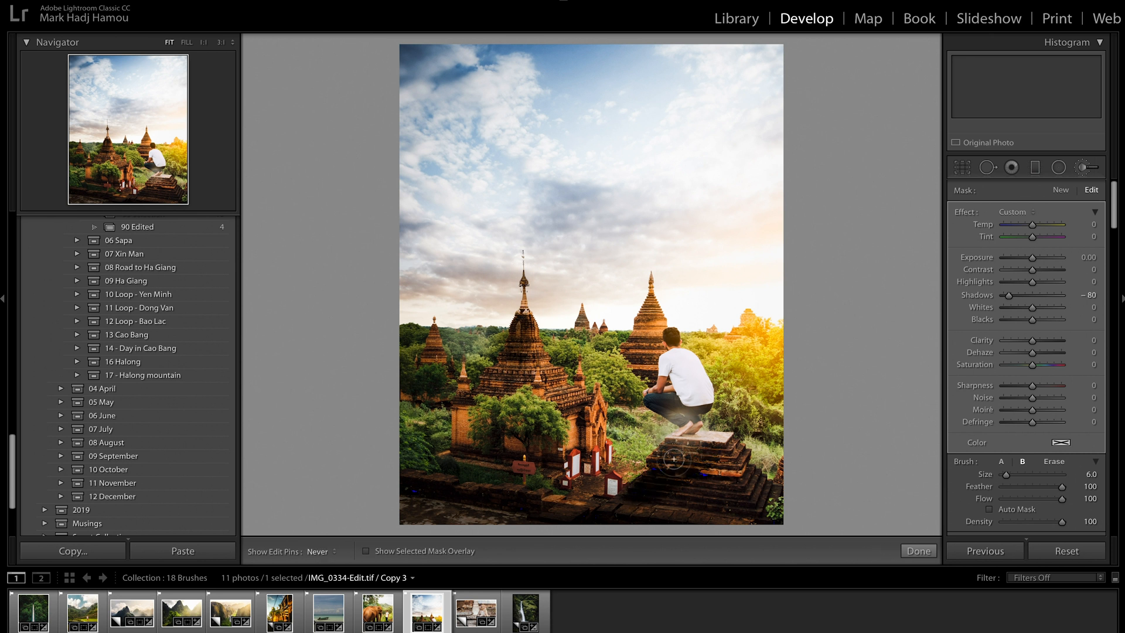
key(h)
key(bracketleft)
key(bracketleft)
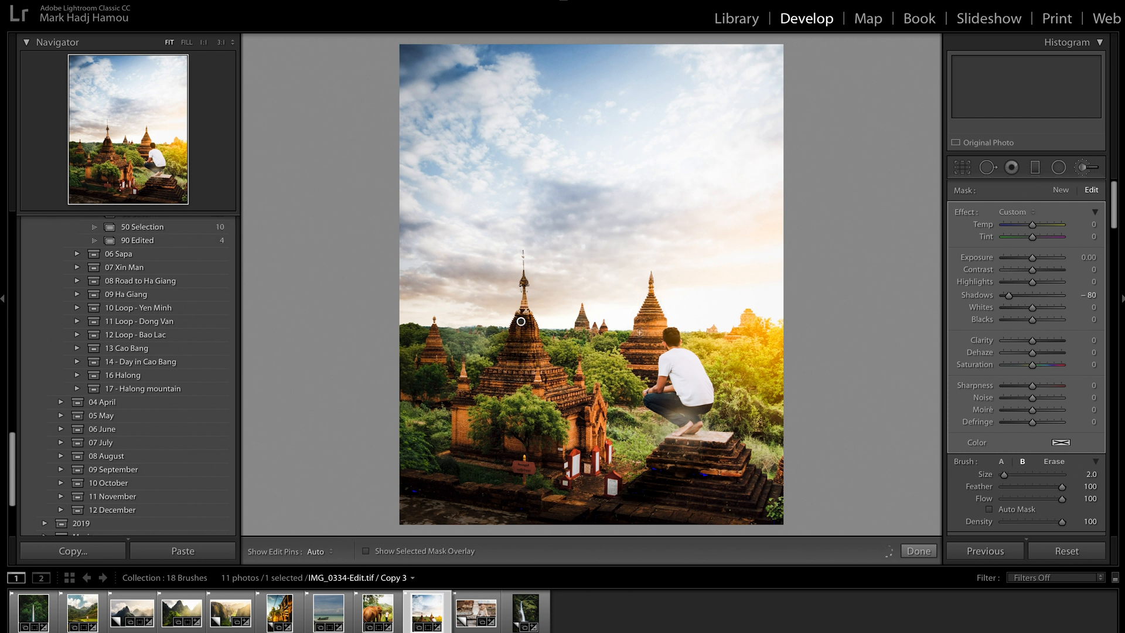
key(h)
mouse_move(634, 352)
mouse_down()
mouse_move(648, 304)
mouse_move(638, 363)
mouse_move(644, 316)
mouse_up()
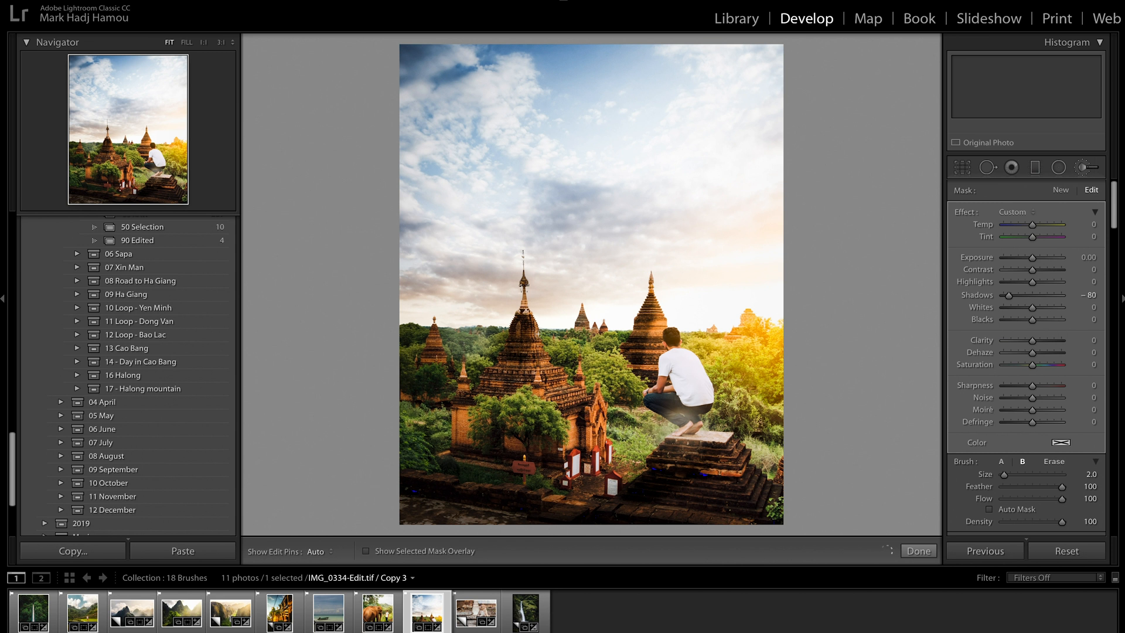
Extend the shadow mask over the large temple's lower walls at brush size 6, and touch it up around the bush and the man.
scroll(427, 355, up, 4)
mouse_move(484, 408)
mouse_down()
mouse_move(495, 427)
mouse_move(507, 398)
mouse_move(462, 434)
mouse_move(461, 385)
mouse_up()
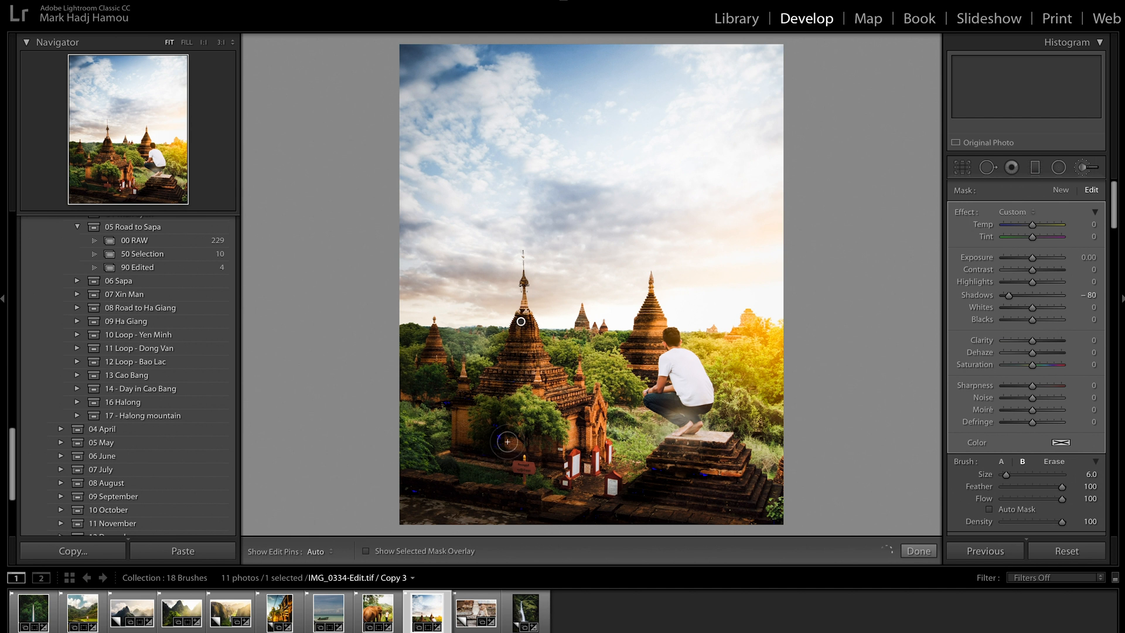
alt+click(502, 410)
drag(666, 356, 663, 367)
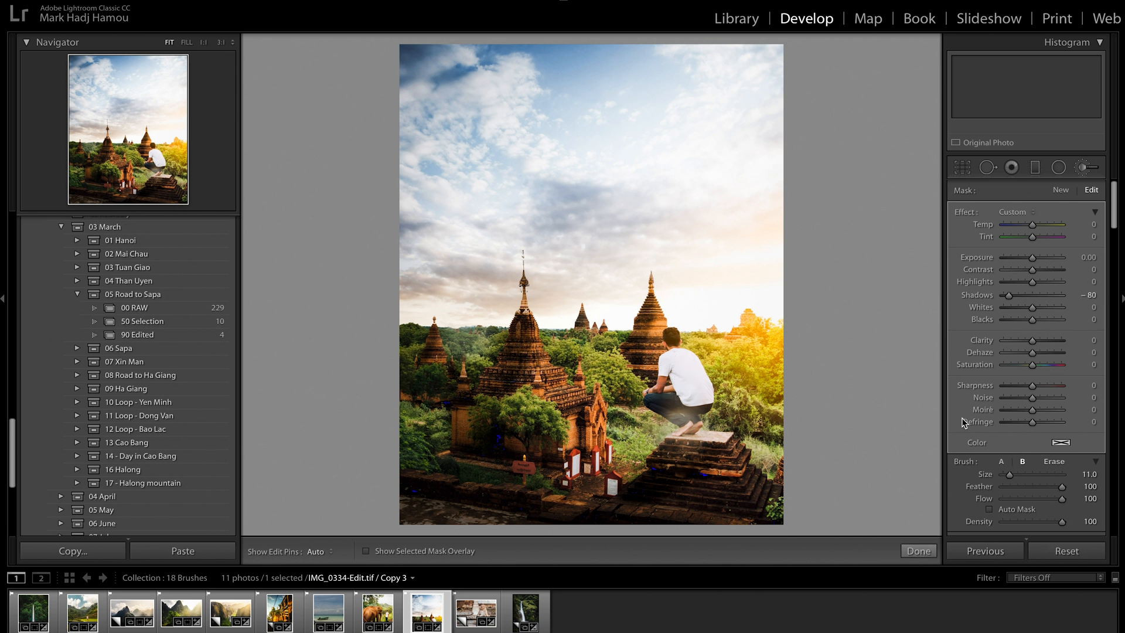
Compare the temple photo with and without its brush adjustments by switching them off and back on.
scroll(976, 389, down, 4)
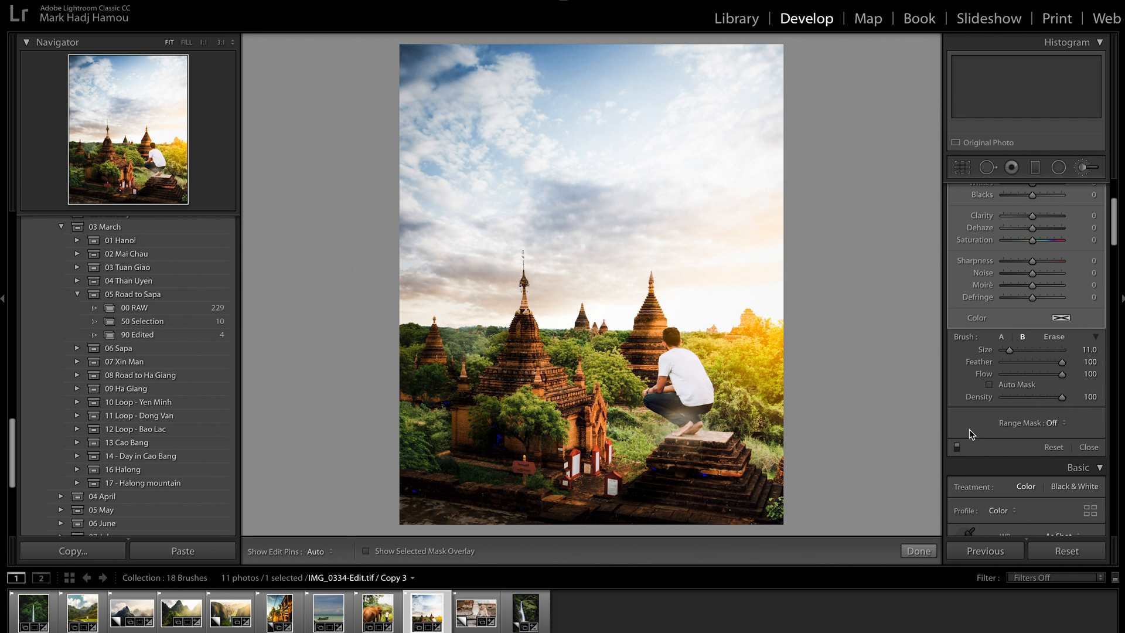
click(957, 446)
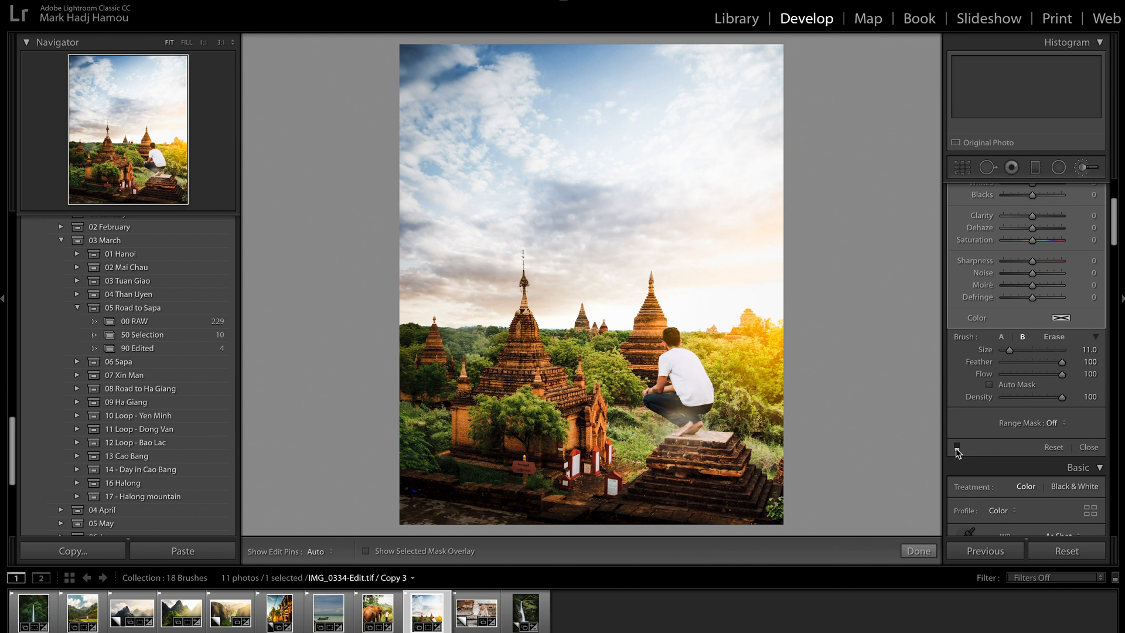
click(956, 447)
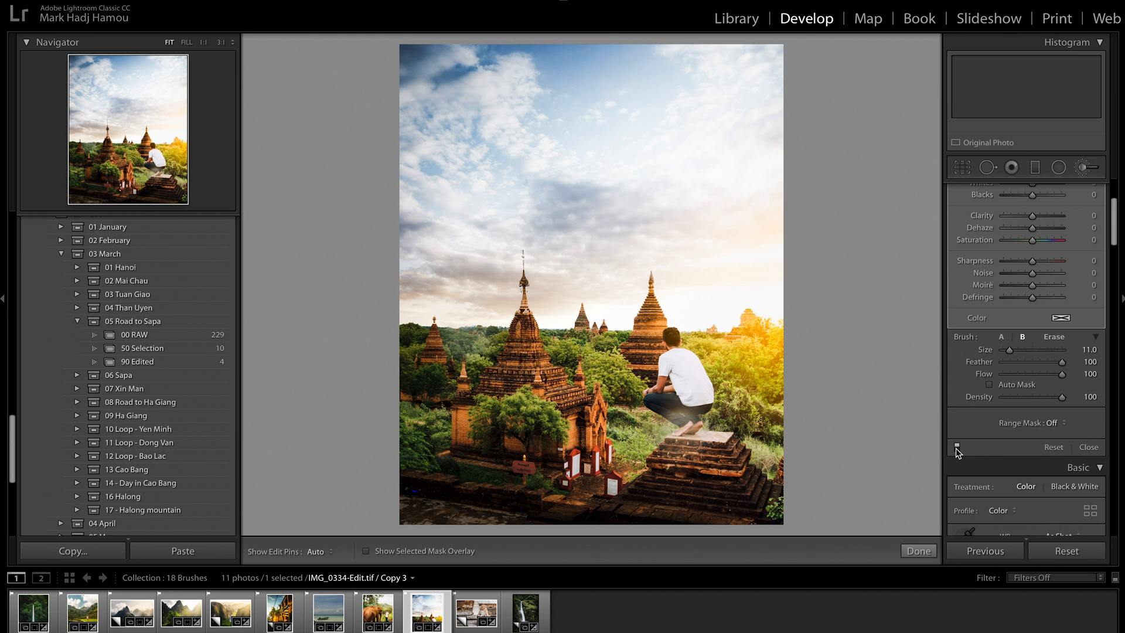